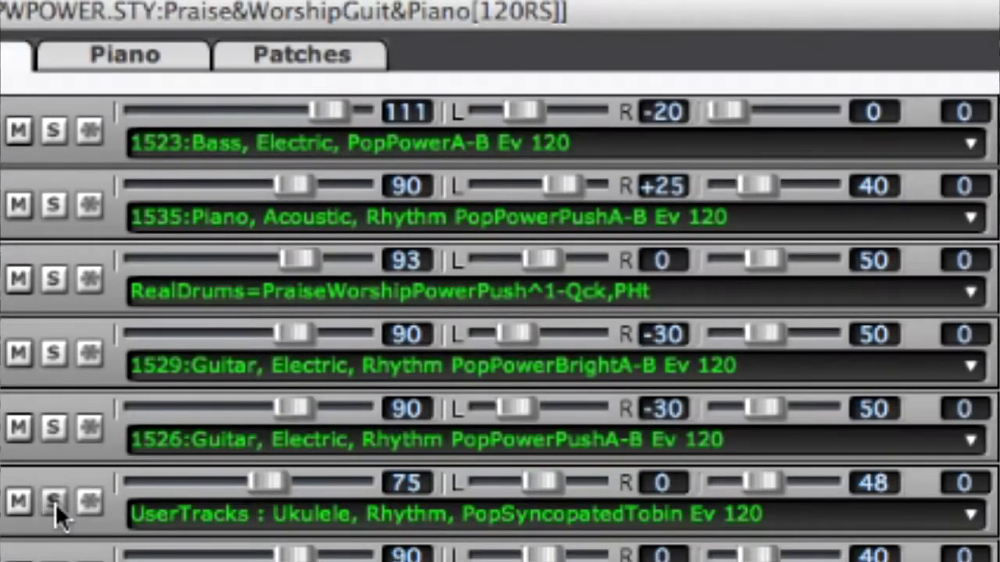
# Listen to the Ukulele UserTracks track soloed, and restore the full mix
pyautogui.click(55, 502)
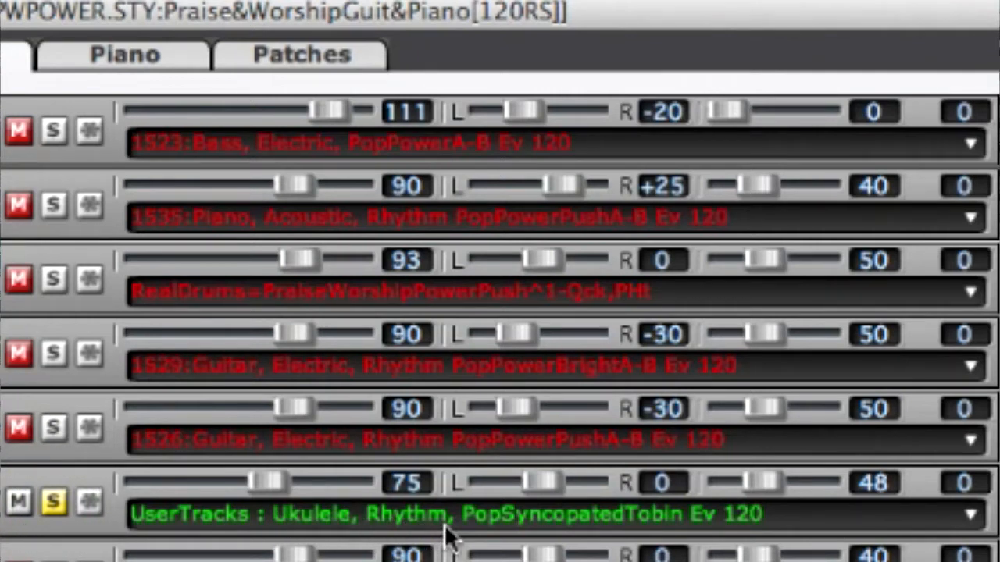
pyautogui.click(53, 504)
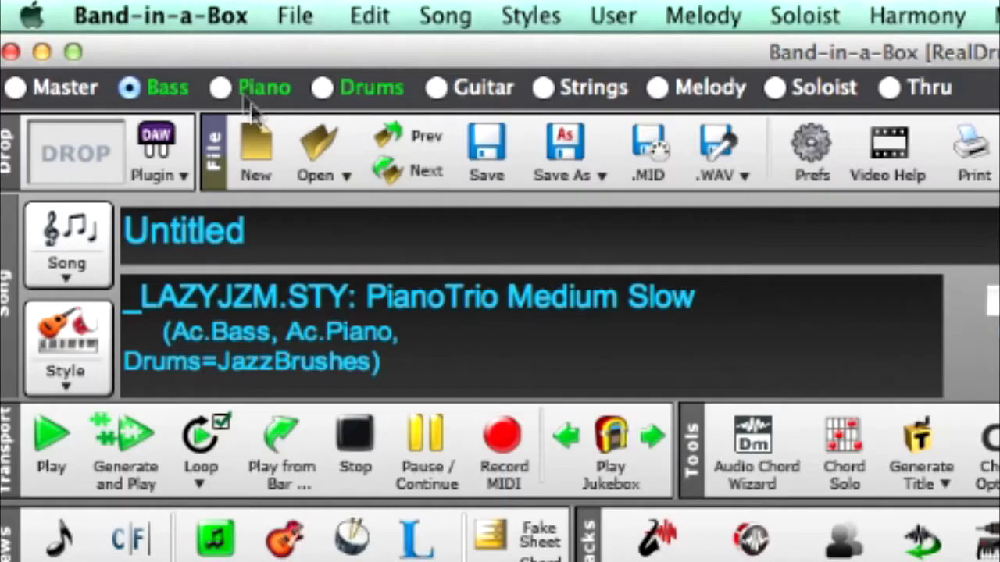
# Open Song_1m_Pop_1.SGU from the Pop UserTracks 1 minute template folder in the UserTracks Templates and go to its first bar
pyautogui.click(324, 165)
pyautogui.click(331, 222)
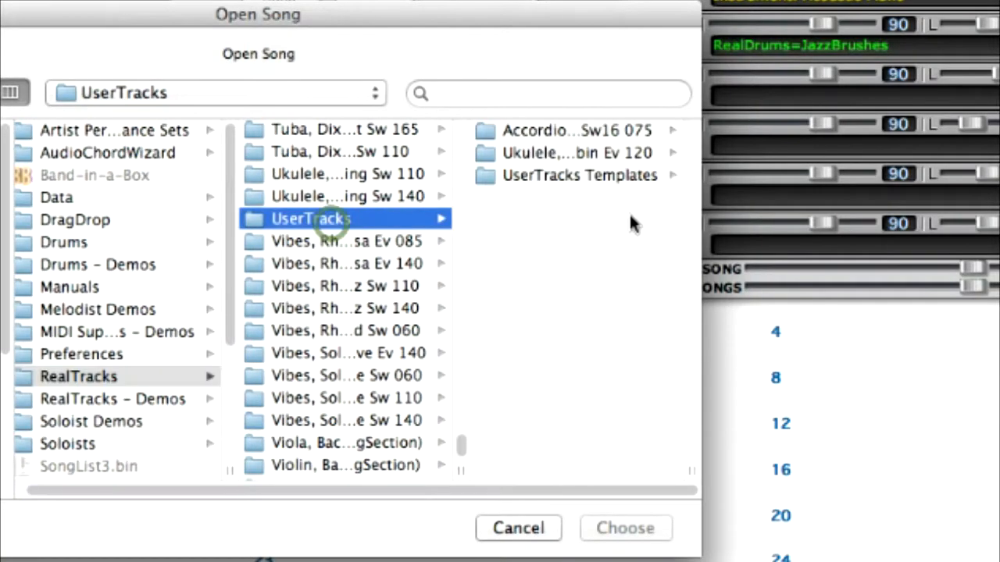
pyautogui.click(613, 173)
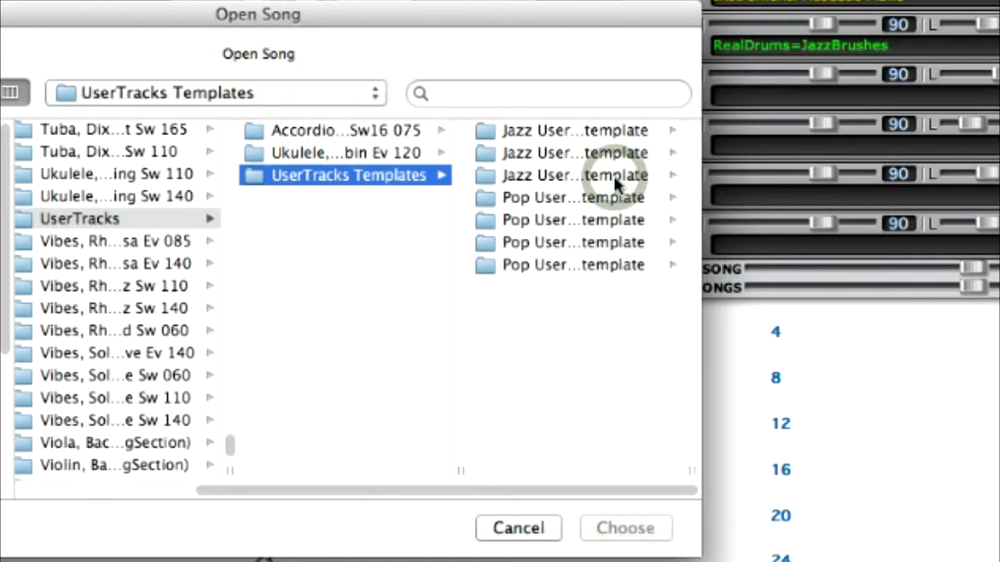
pyautogui.click(559, 201)
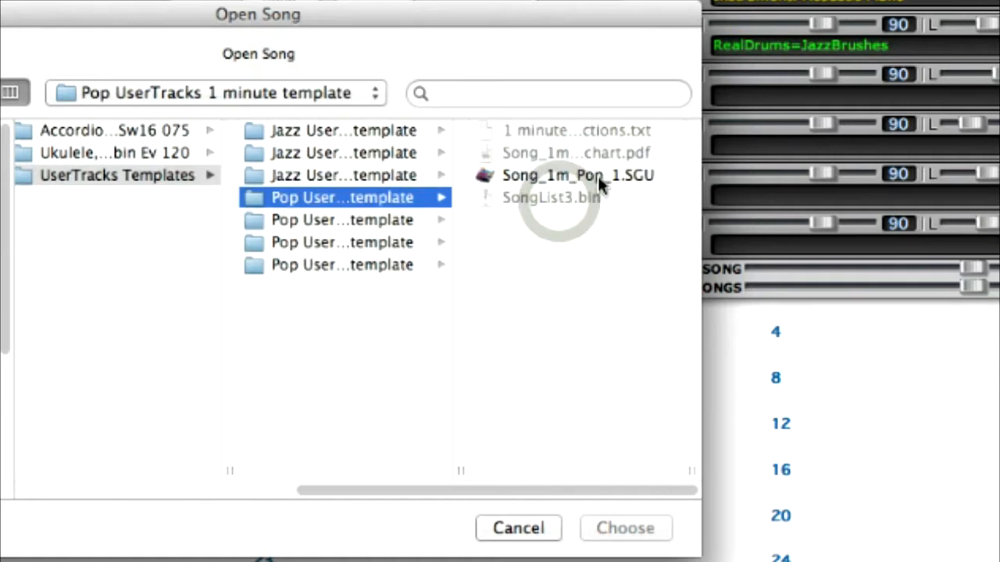
pyautogui.click(599, 178)
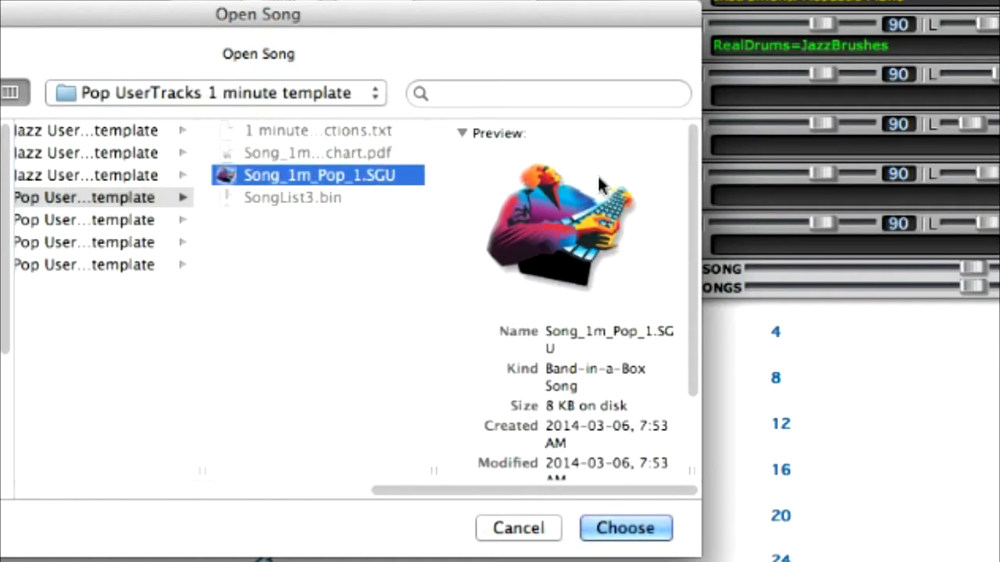
pyautogui.click(644, 529)
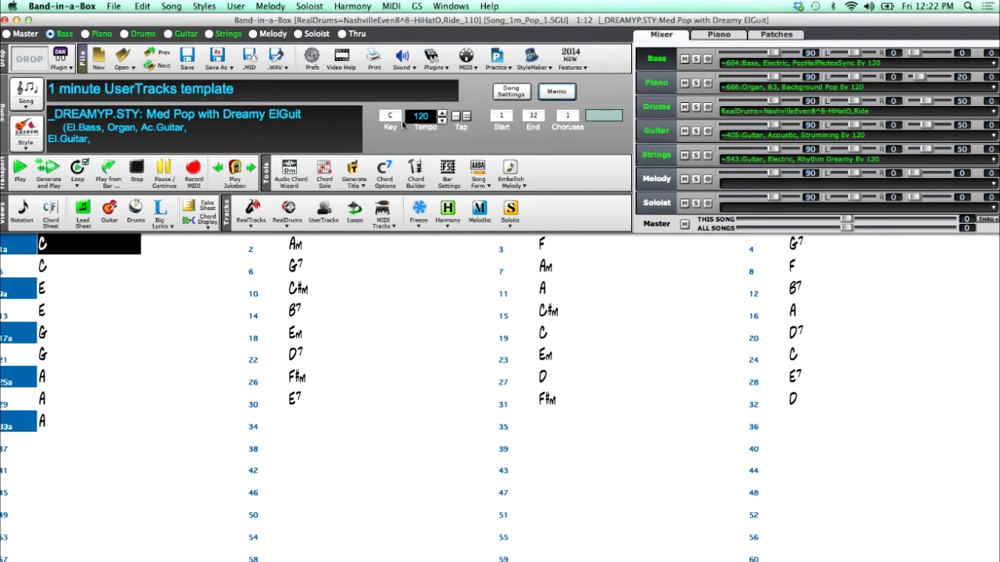
pyautogui.click(62, 249)
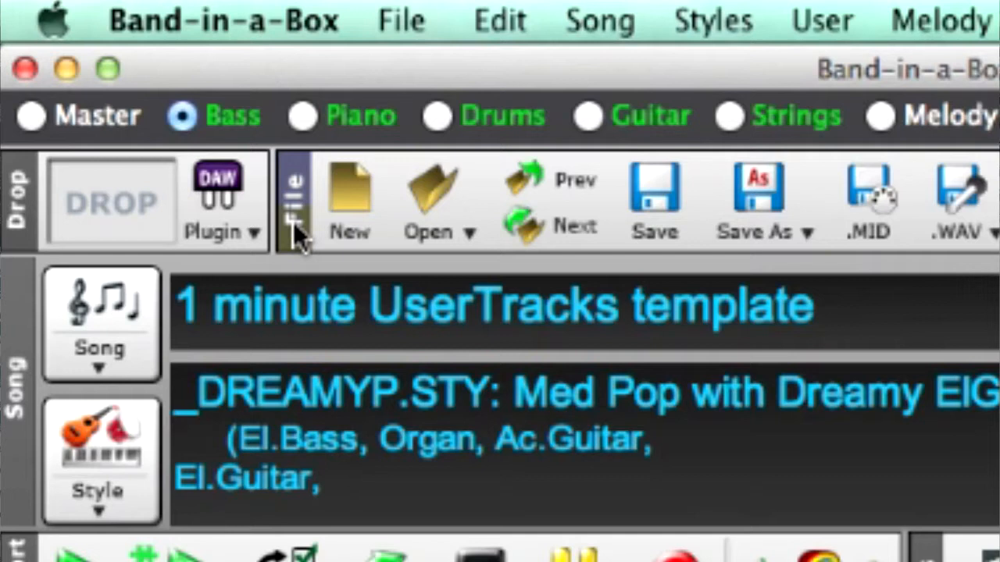
# Set the DAW plug-in options to drag the combo as separate audio tracks
pyautogui.click(225, 211)
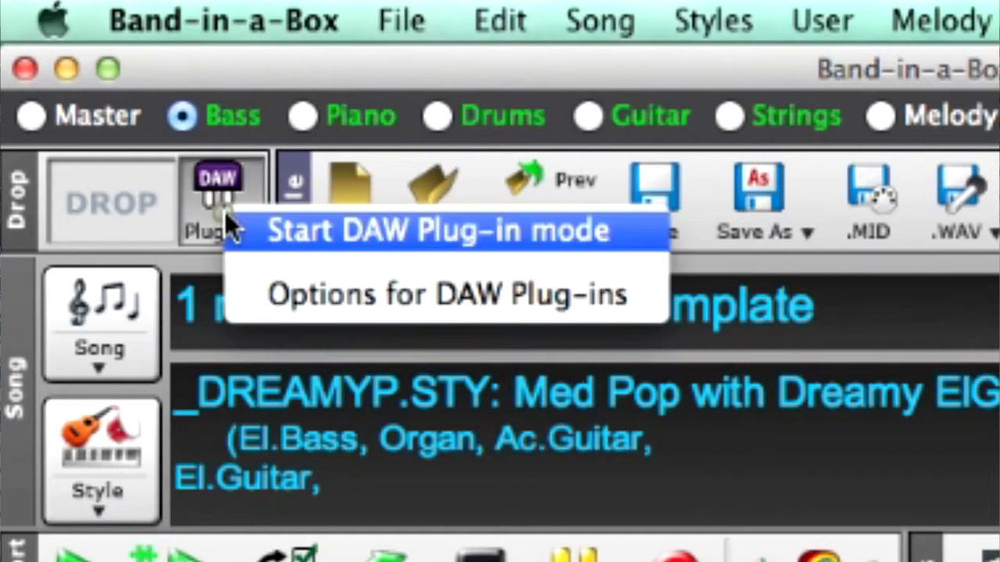
pyautogui.click(314, 290)
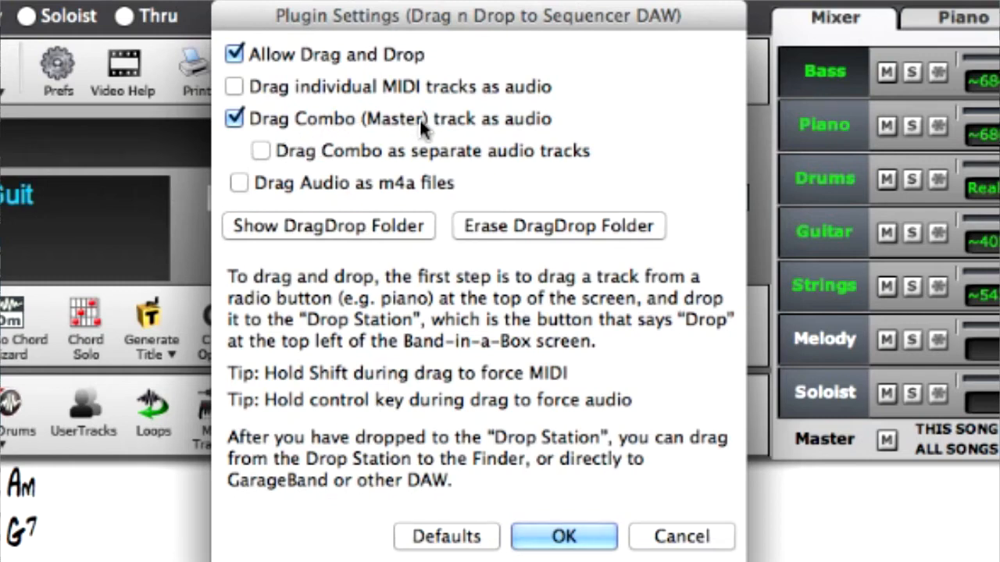
pyautogui.click(451, 149)
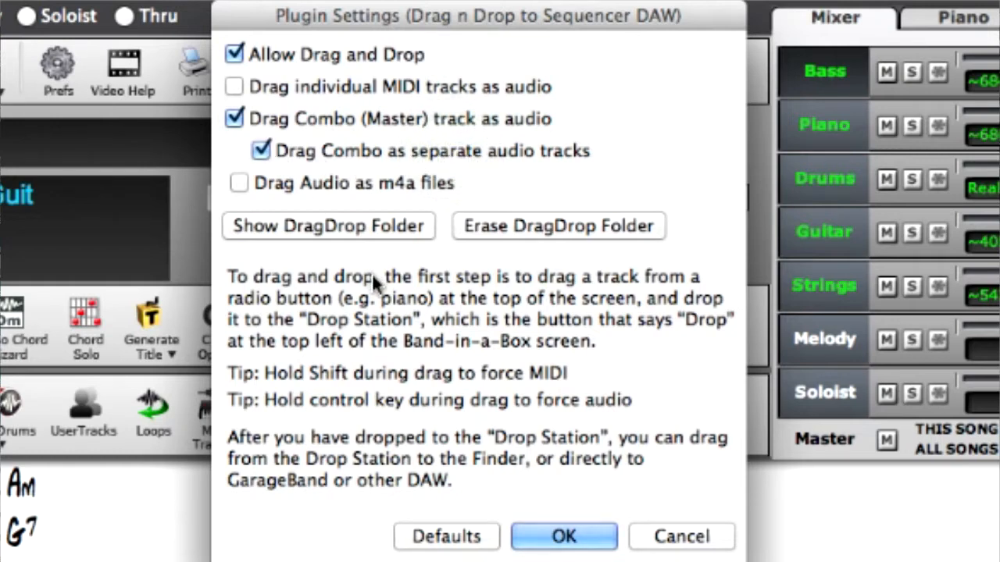
pyautogui.click(564, 537)
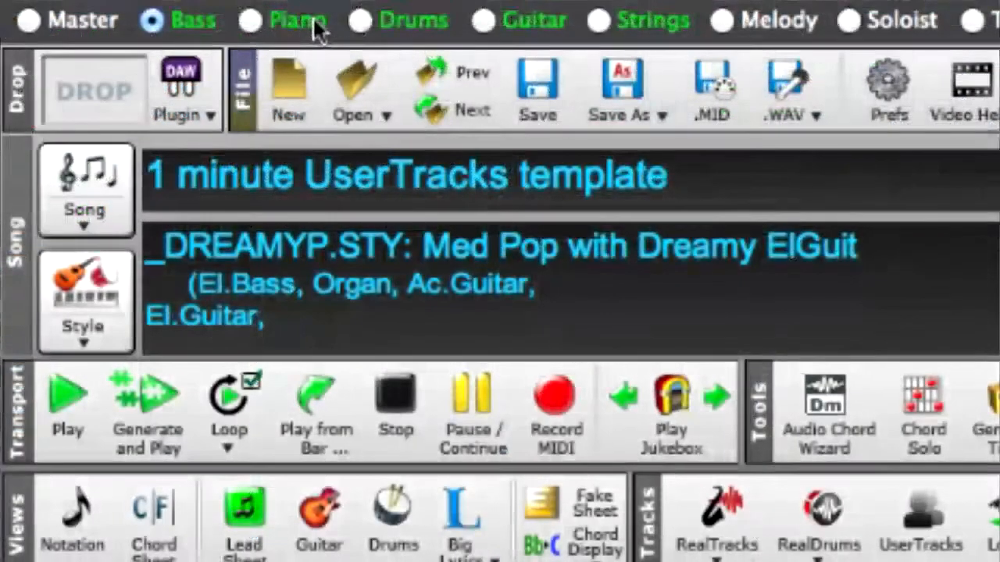
# Render the Master combo and, in DAW Plug-in mode, transfer its separate audio tracks into the GarageBand project below Audio 1
pyautogui.moveTo(82, 31); pyautogui.dragTo(86, 95)
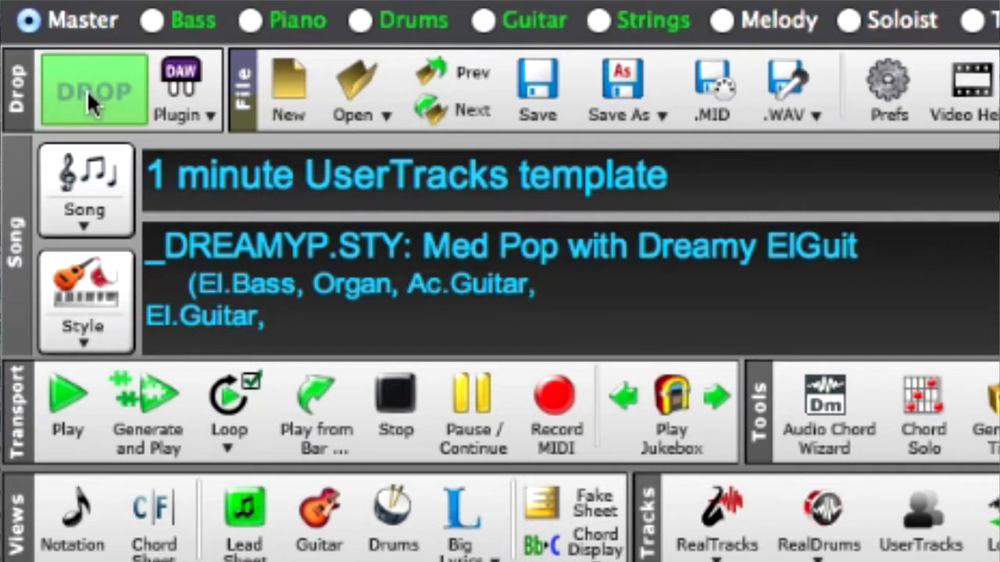
pyautogui.click(182, 91)
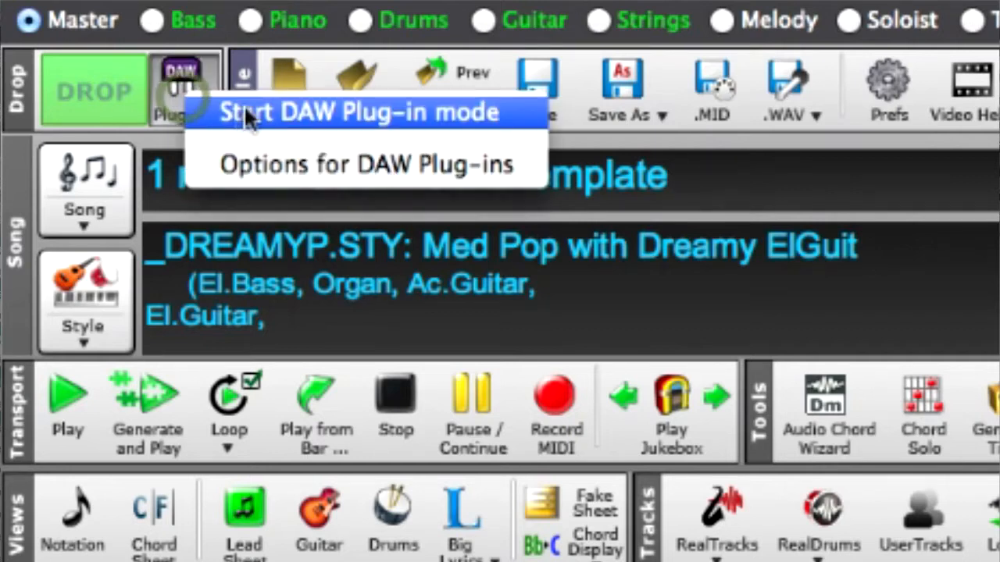
pyautogui.click(385, 115)
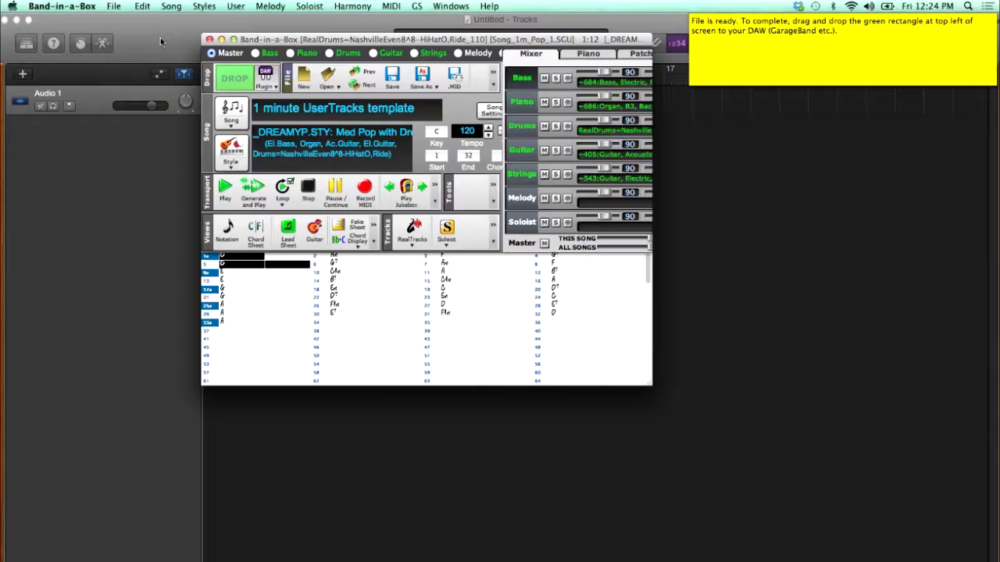
pyautogui.moveTo(286, 42); pyautogui.dragTo(384, 144)
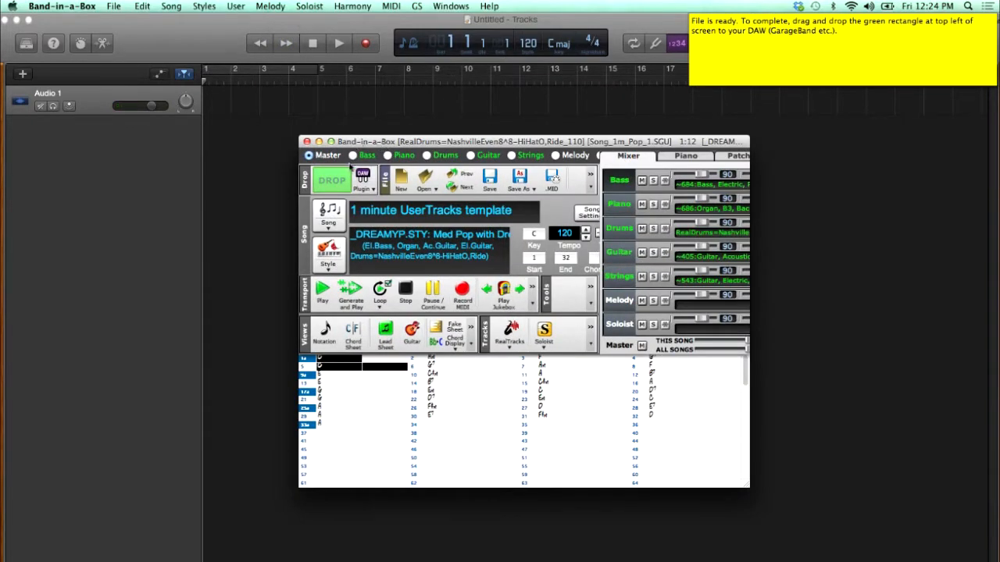
pyautogui.moveTo(336, 183); pyautogui.dragTo(118, 133)
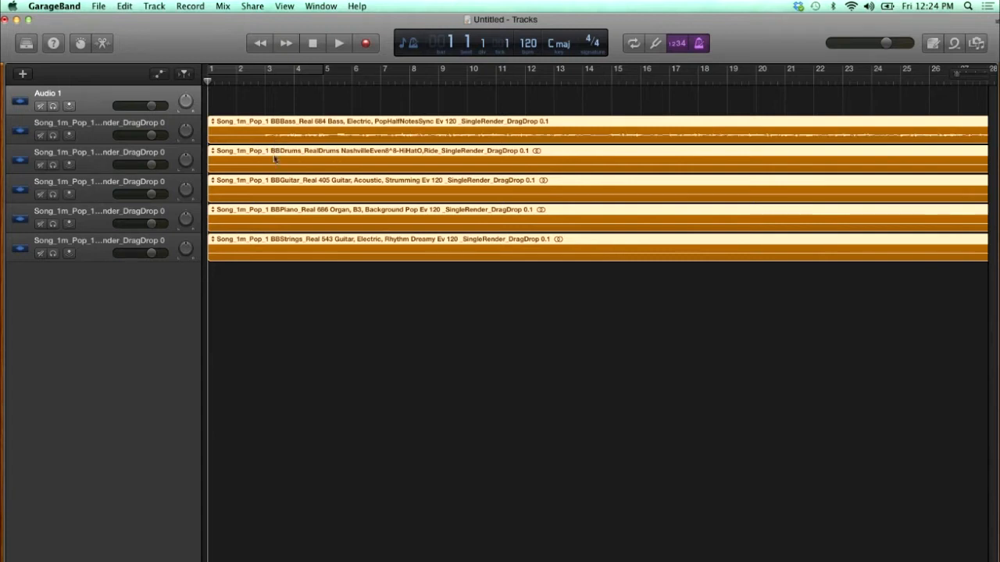
# Play the imported tracks from bar 3 and turn off the count-in and metronome
pyautogui.click(267, 81)
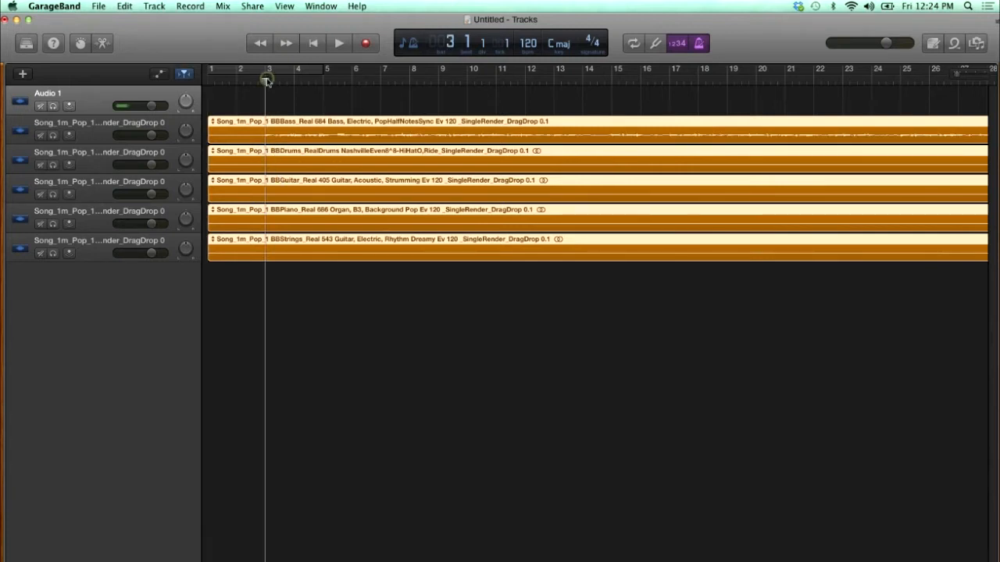
pyautogui.press('space')
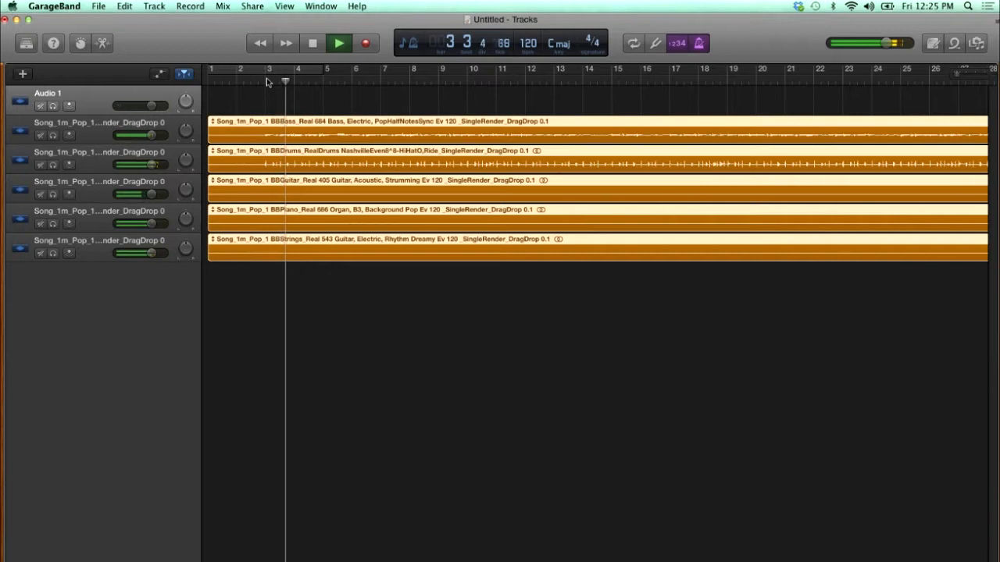
pyautogui.click(679, 44)
pyautogui.click(697, 44)
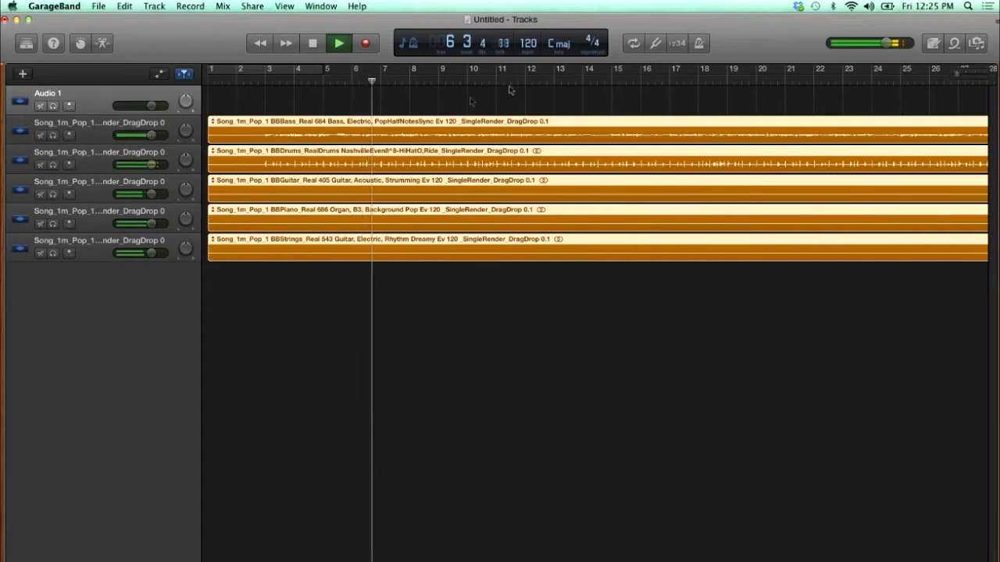
# Raise the drums track's volume slightly, lower the organ track's volume and pan it slightly left, and stop playback
pyautogui.moveTo(152, 165)
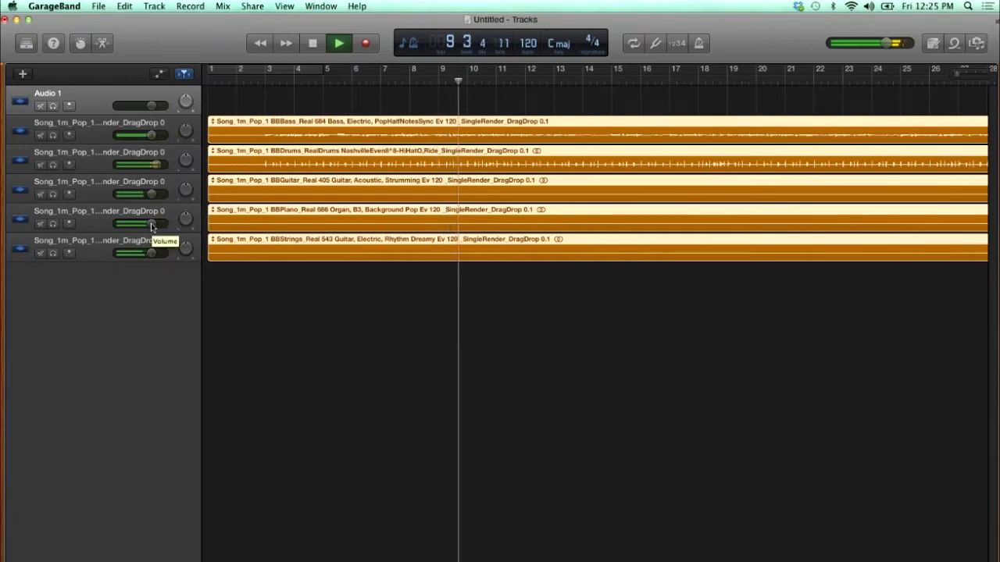
pyautogui.moveTo(150, 225); pyautogui.dragTo(136, 225)
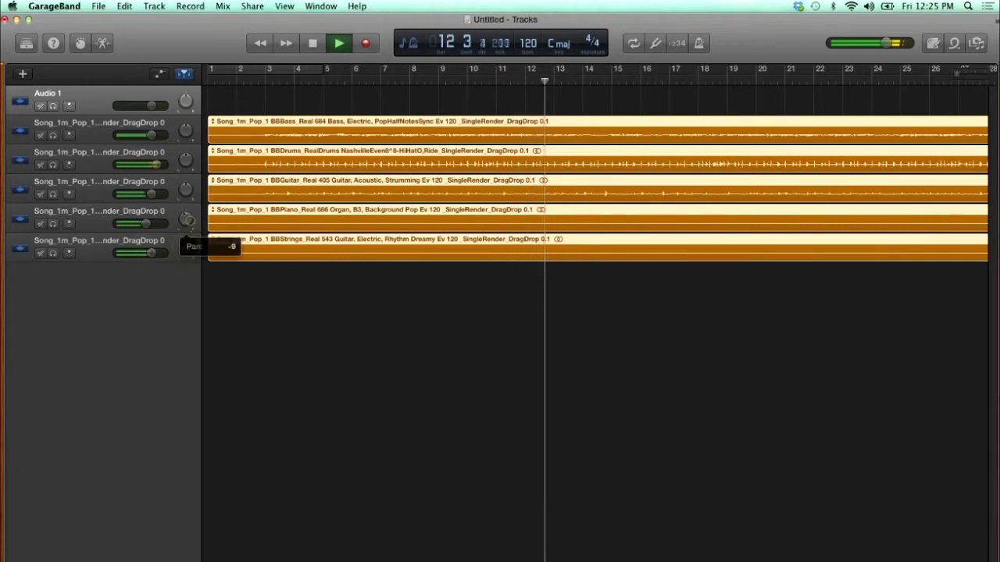
pyautogui.click(312, 44)
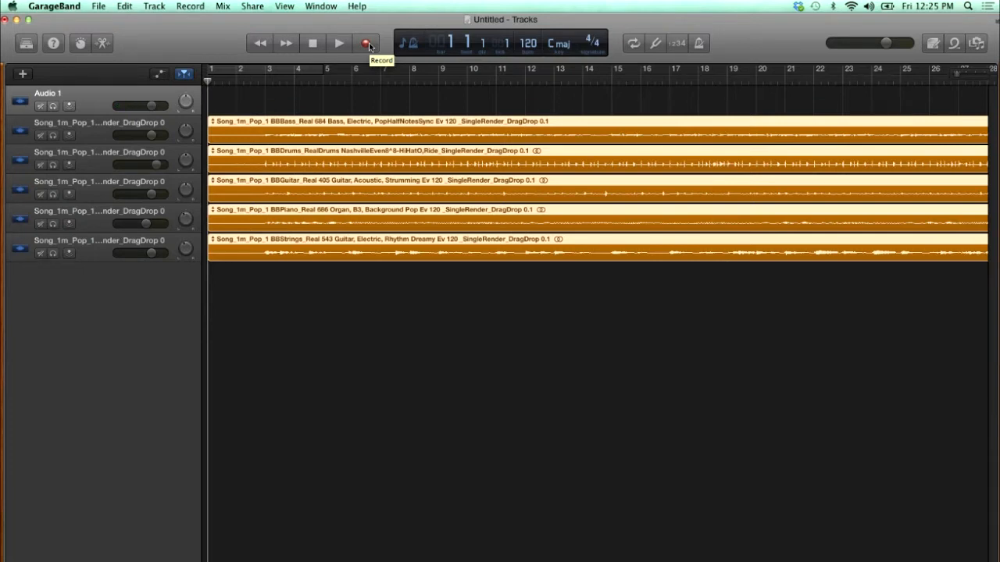
# Record a performance on the Audio 1 track from bar 1 over the backing tracks, and return to the beginning
pyautogui.click(367, 44)
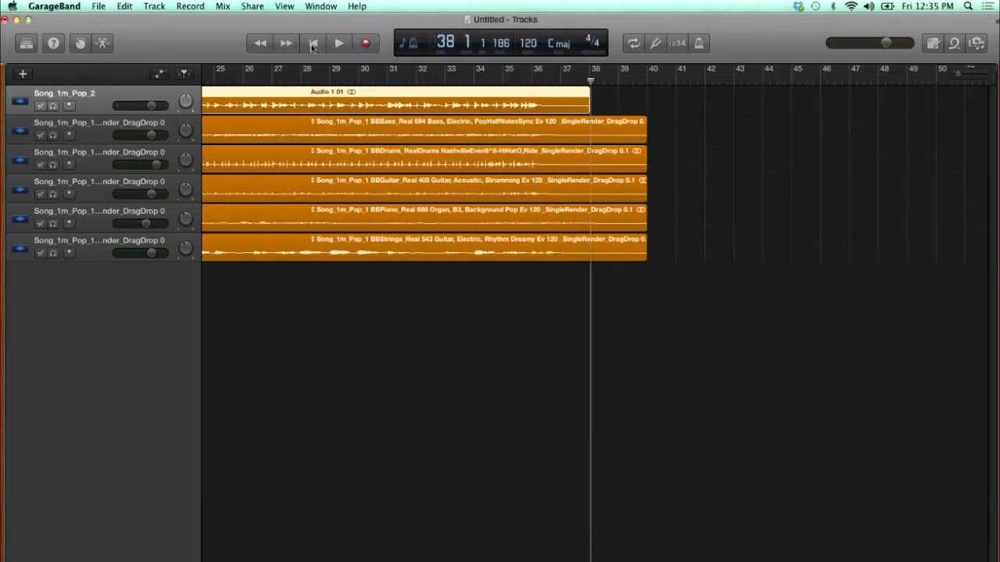
pyautogui.click(312, 43)
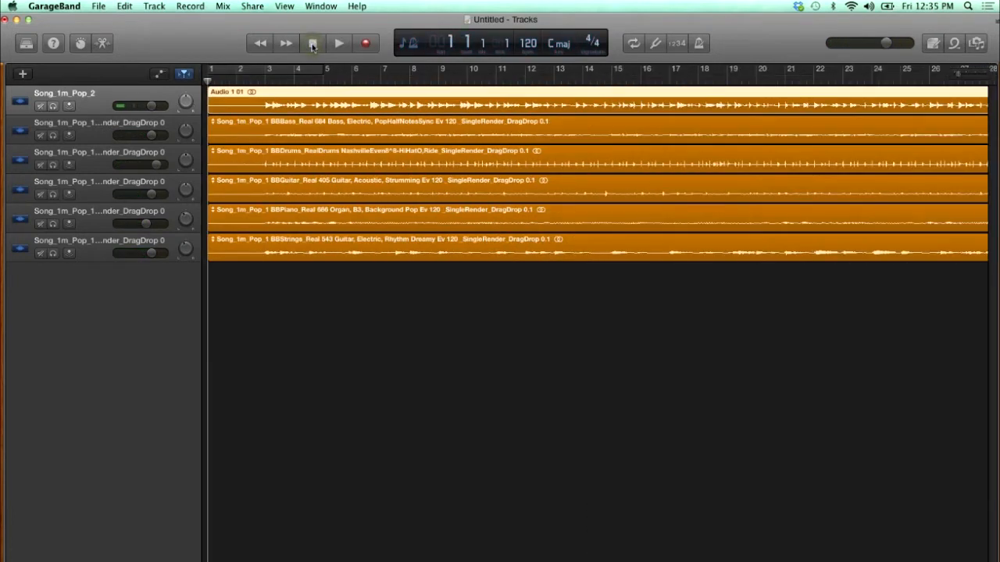
# Play back the recording from bar 5, listening to the recorded track both soloed and with the full band
pyautogui.click(323, 76)
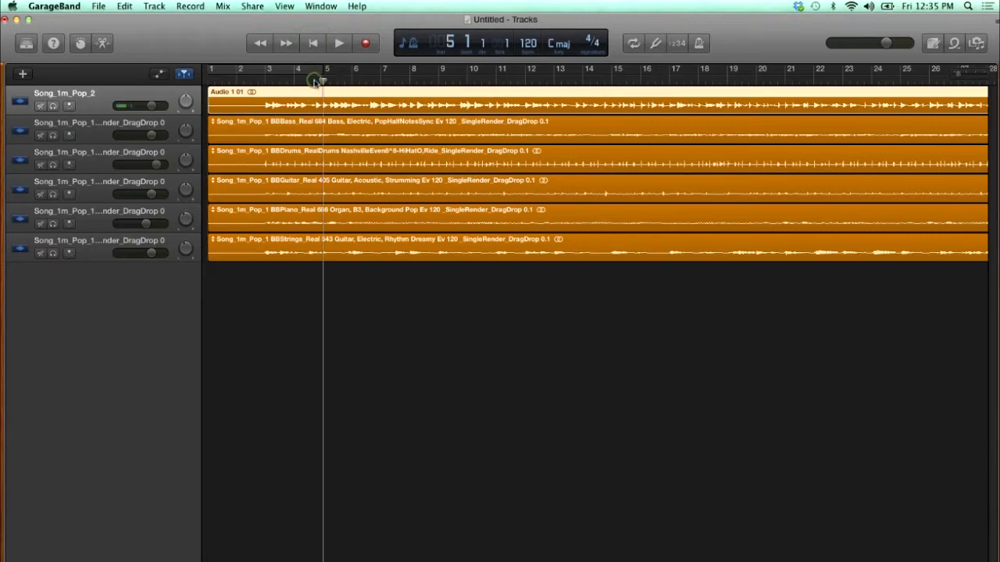
pyautogui.press('space')
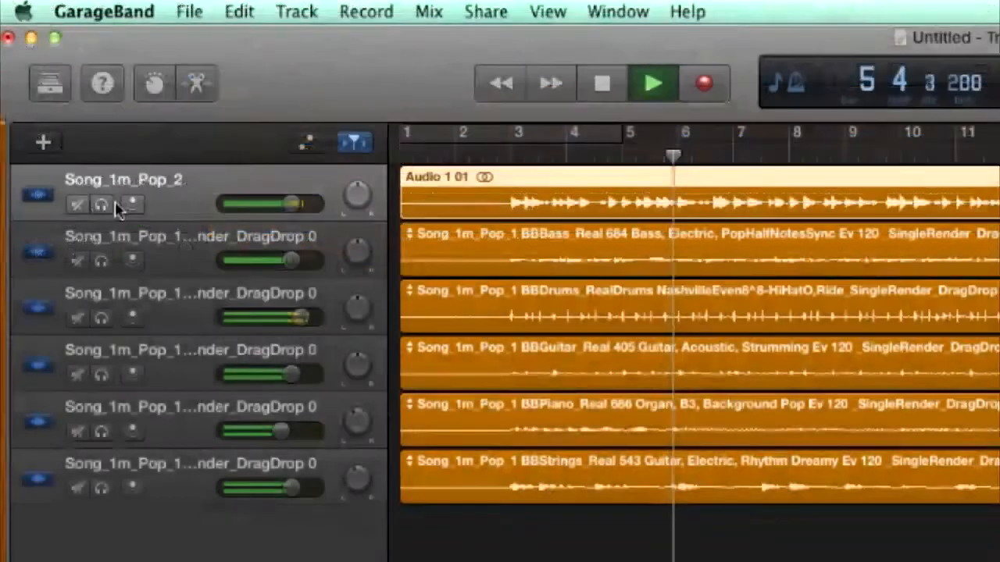
pyautogui.click(54, 107)
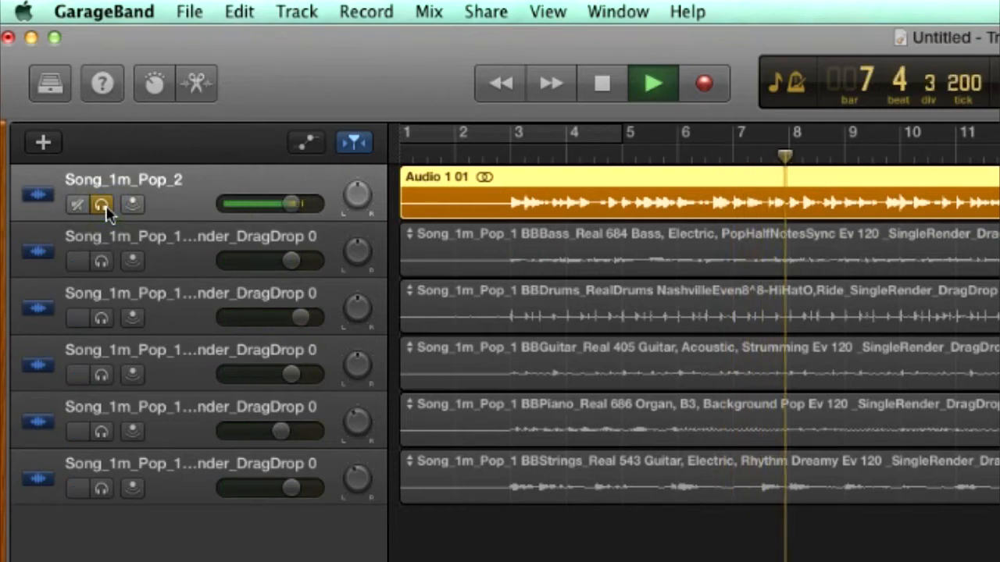
pyautogui.click(102, 205)
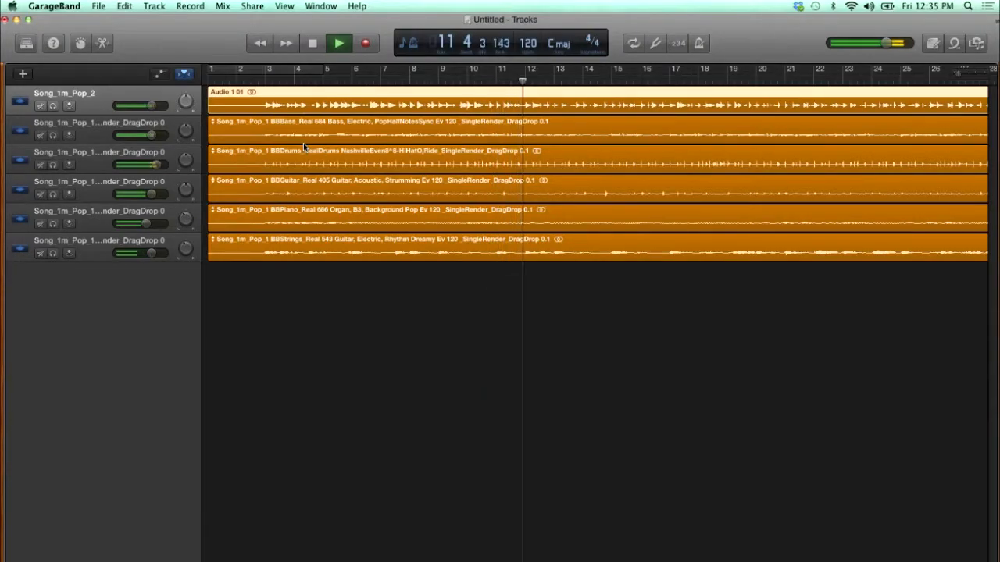
pyautogui.press('space')
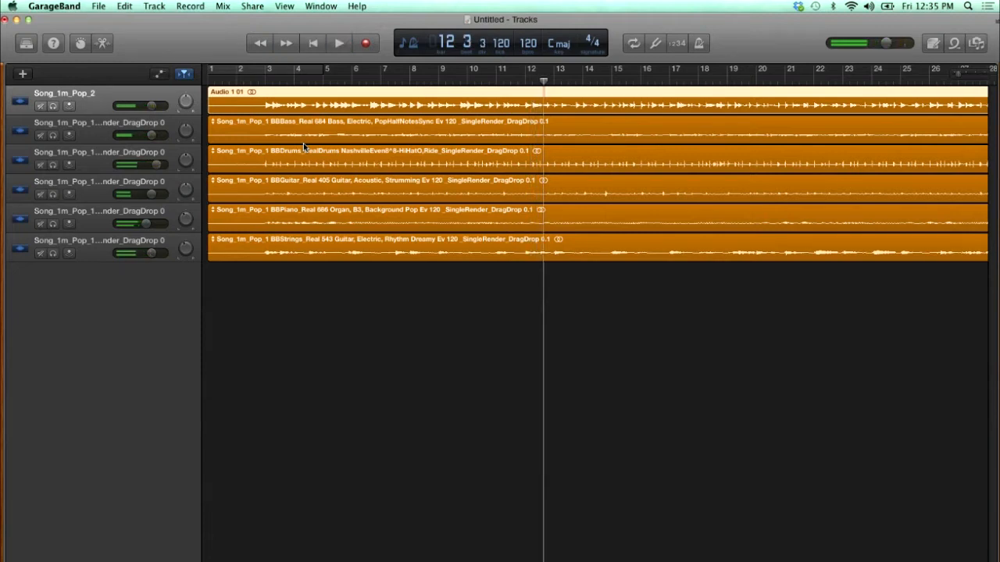
# Solo the recorded Song_1m_Pop_2 track and start exporting the song to disk in AAC format
pyautogui.click(53, 106)
pyautogui.click(260, 4)
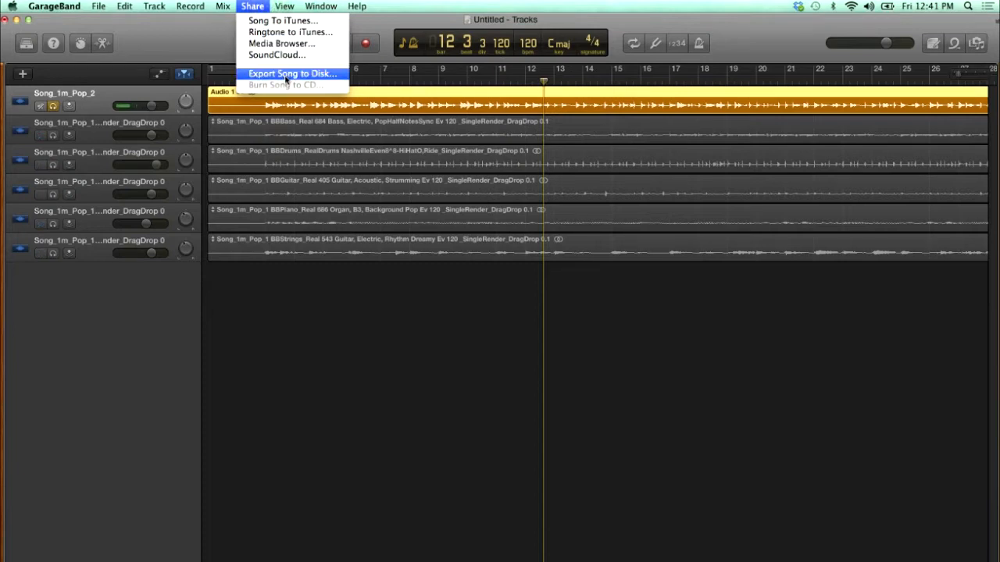
pyautogui.click(286, 75)
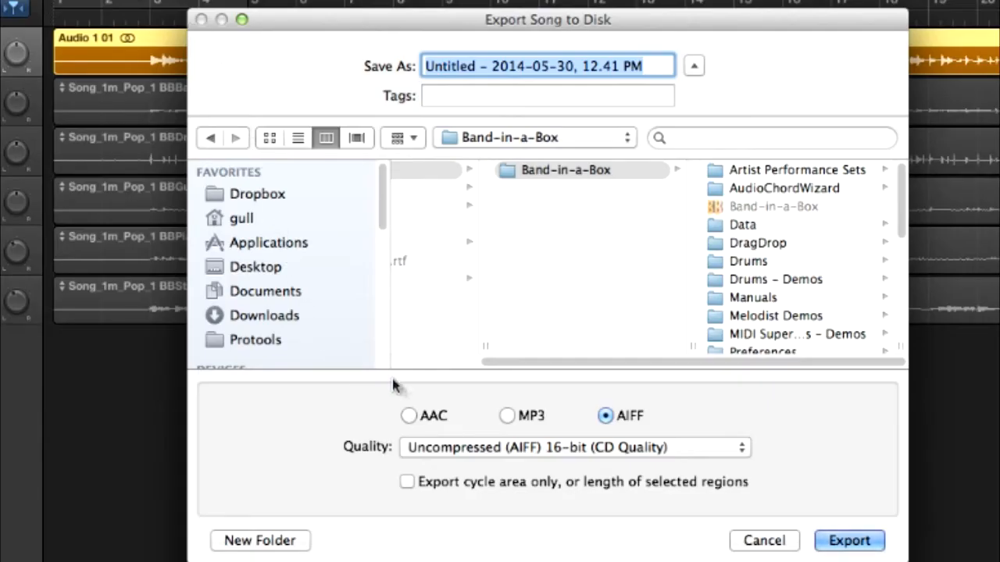
pyautogui.click(410, 417)
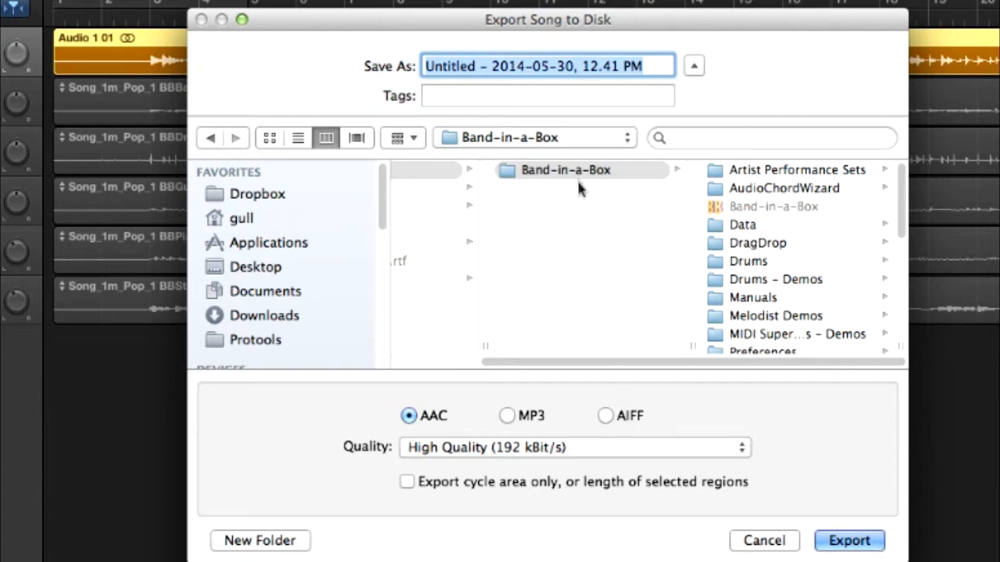
# Choose the UserTracks folder inside the Band-in-a-Box RealTracks folder as the export destination
pyautogui.click(903, 334)
pyautogui.click(775, 188)
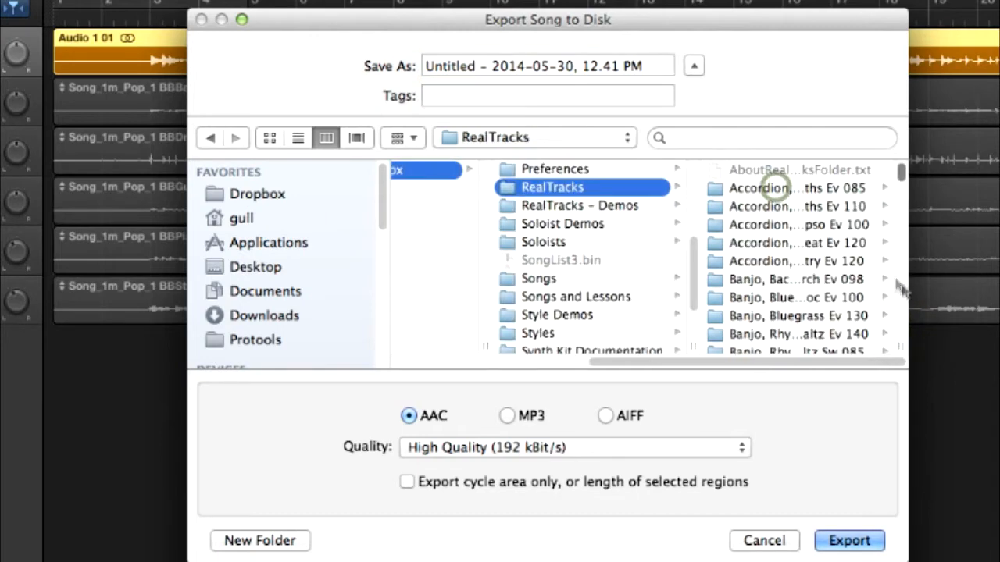
pyautogui.moveTo(902, 177); pyautogui.dragTo(901, 377)
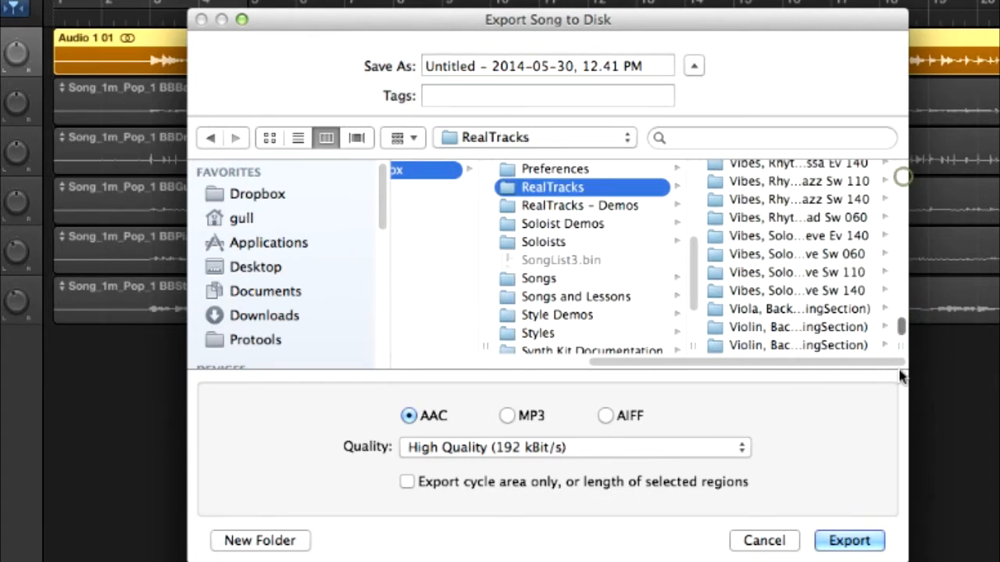
pyautogui.click(902, 223)
pyautogui.click(786, 310)
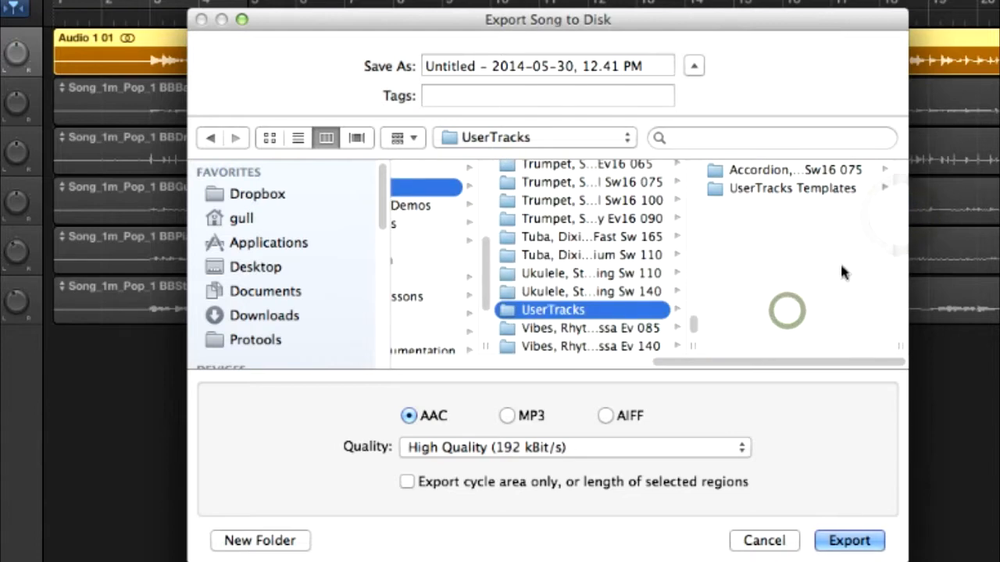
# Create a folder in UserTracks named "Ukulele, Rhythm, PopSyncopated" followed directly by the player's name and " Ev 120"
pyautogui.click(242, 546)
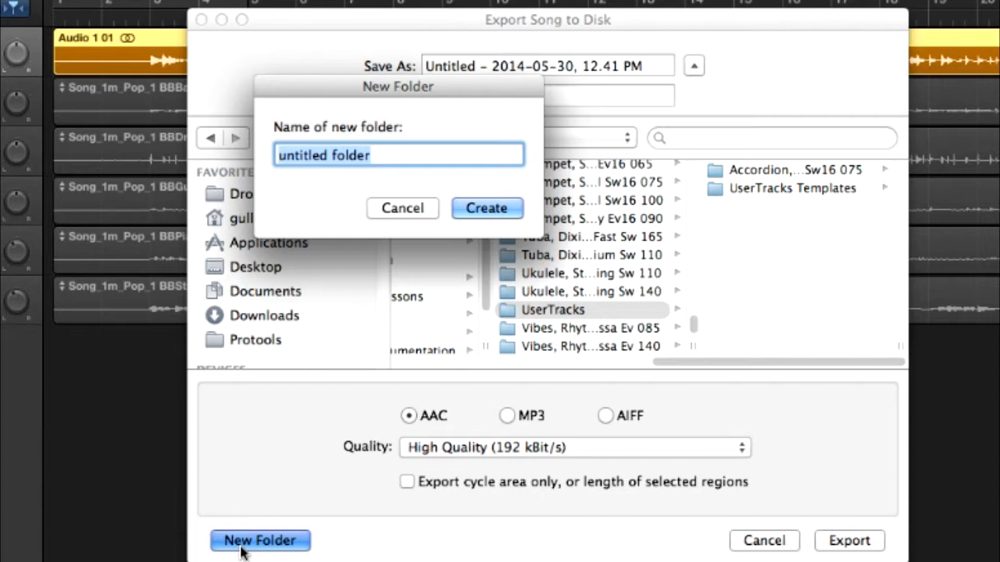
pyautogui.write('Ukulele')
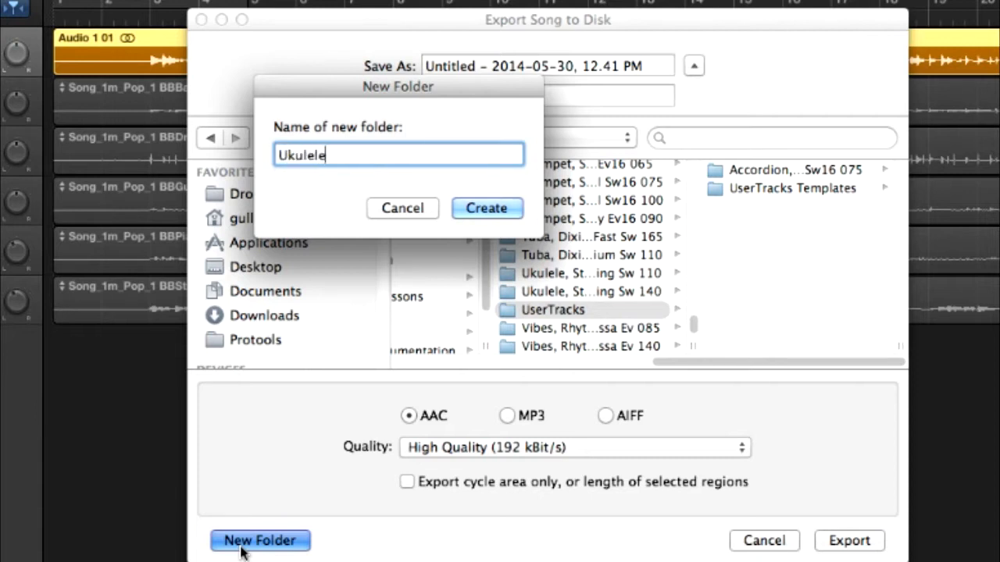
pyautogui.write(', Rhythm')
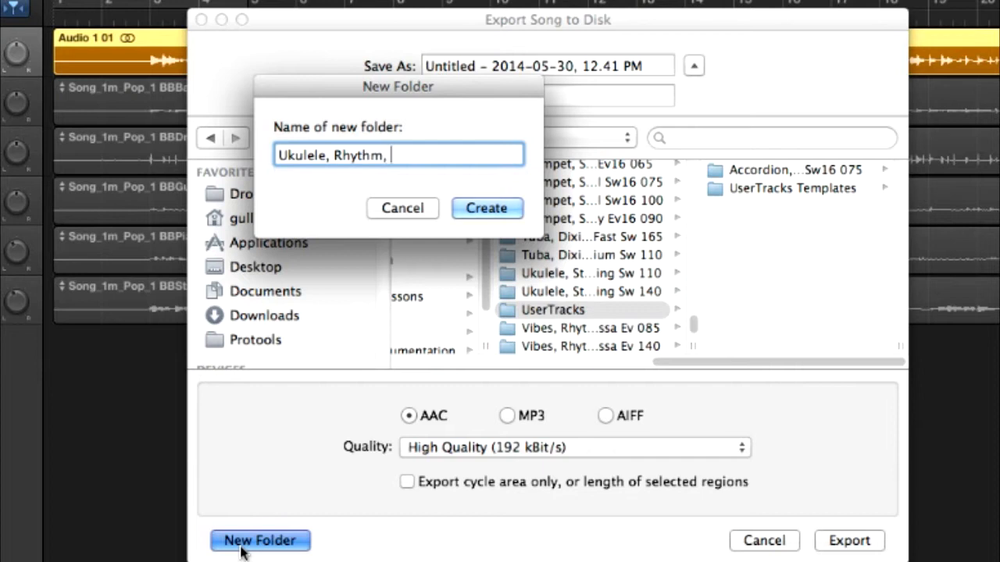
pyautogui.write(', PopSyncopated')
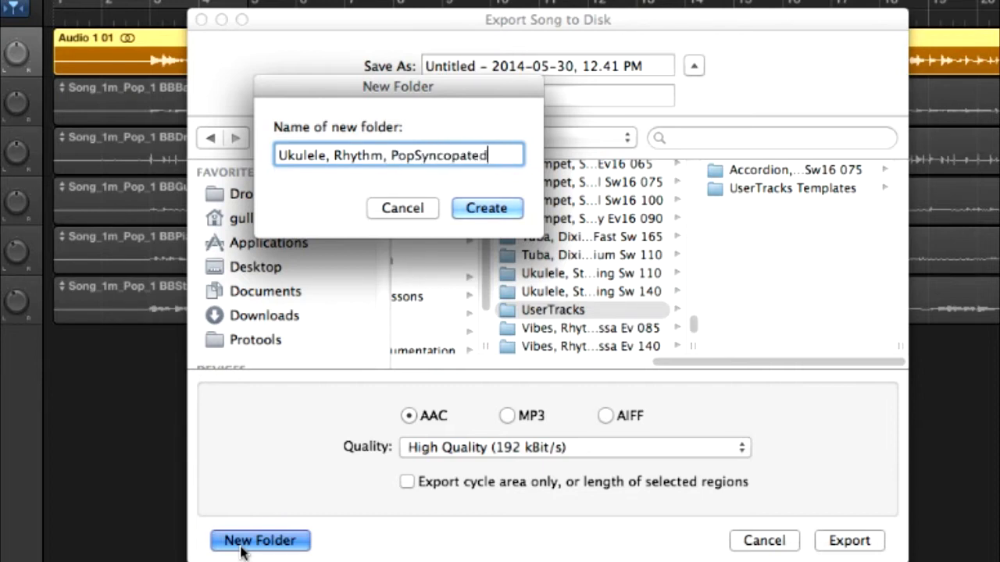
pyautogui.write('Tobin')
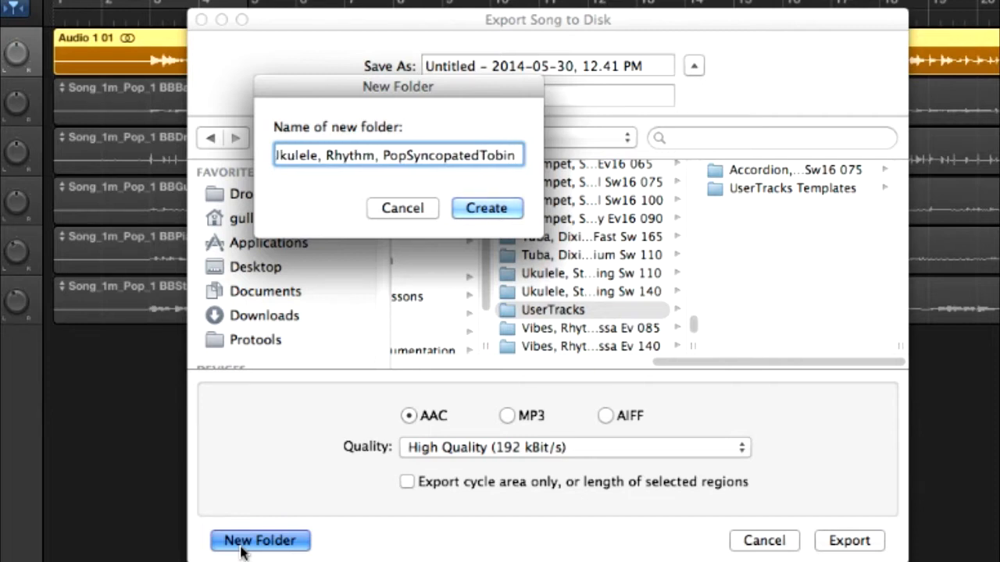
pyautogui.write(' Ev')
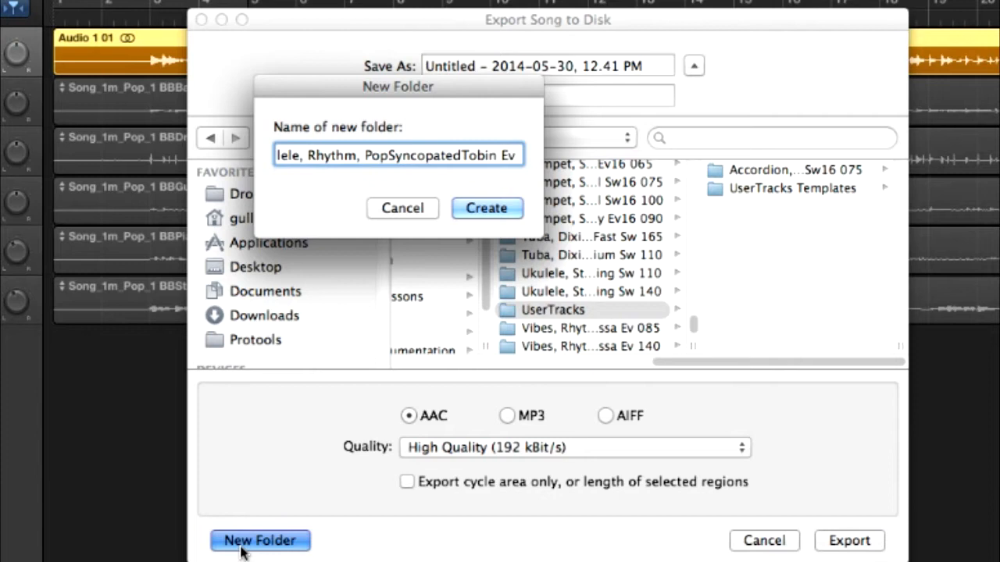
pyautogui.write('120')
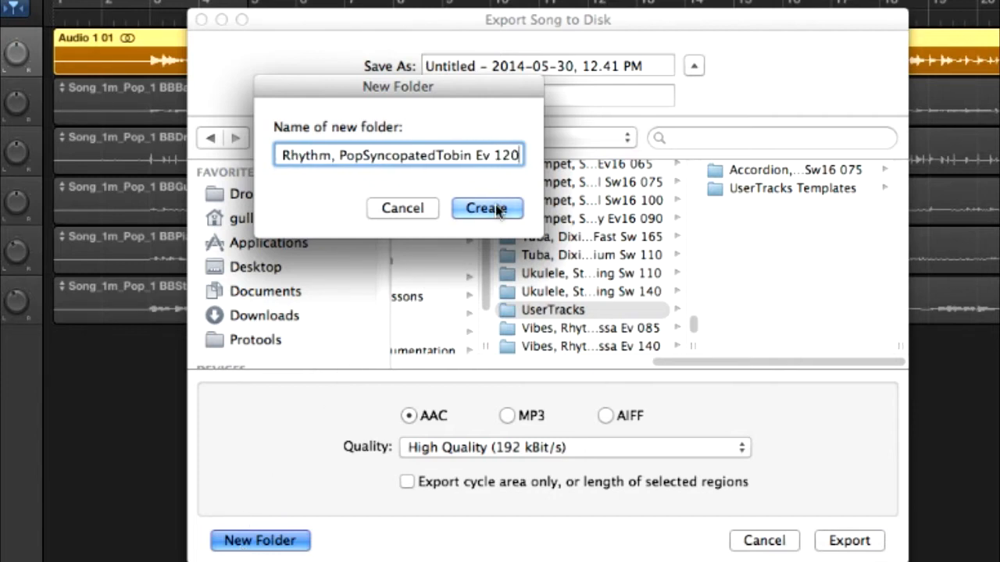
pyautogui.click(486, 209)
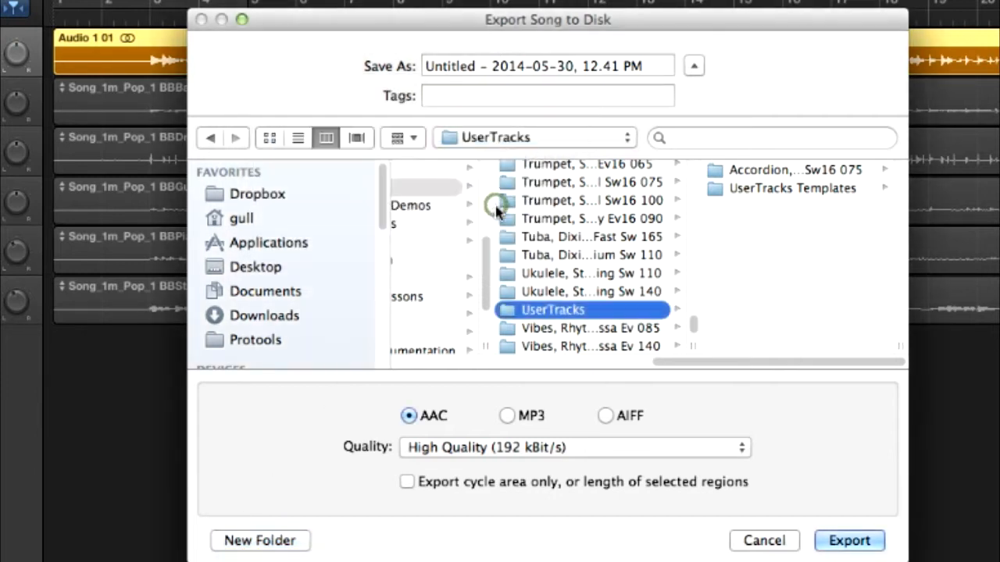
# Name the export UkuleleSong1 and export it as high-quality AAC into the new ukulele folder
pyautogui.click(660, 66)
pyautogui.press('super+a')
pyautogui.write('UkuleleSong1')
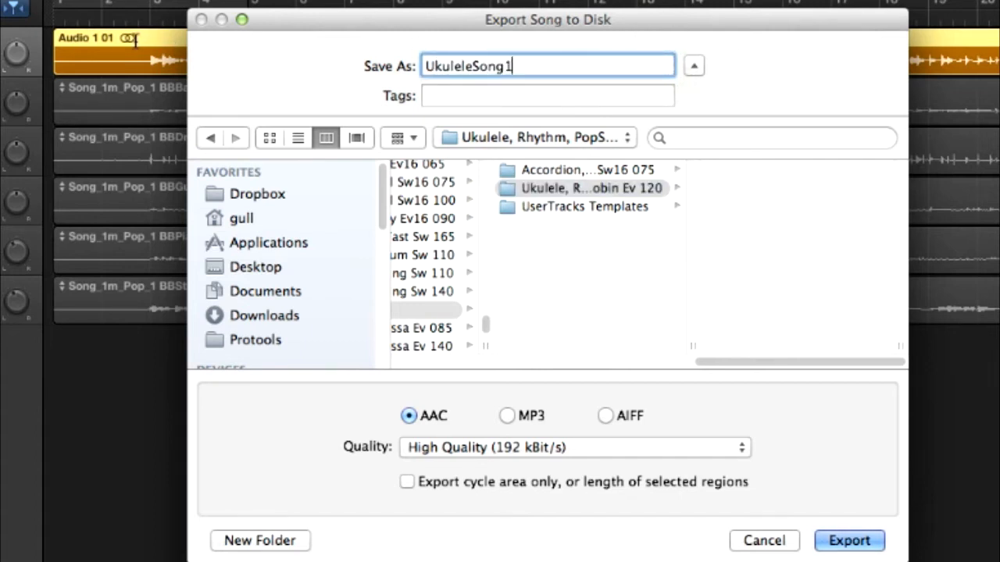
pyautogui.click(857, 537)
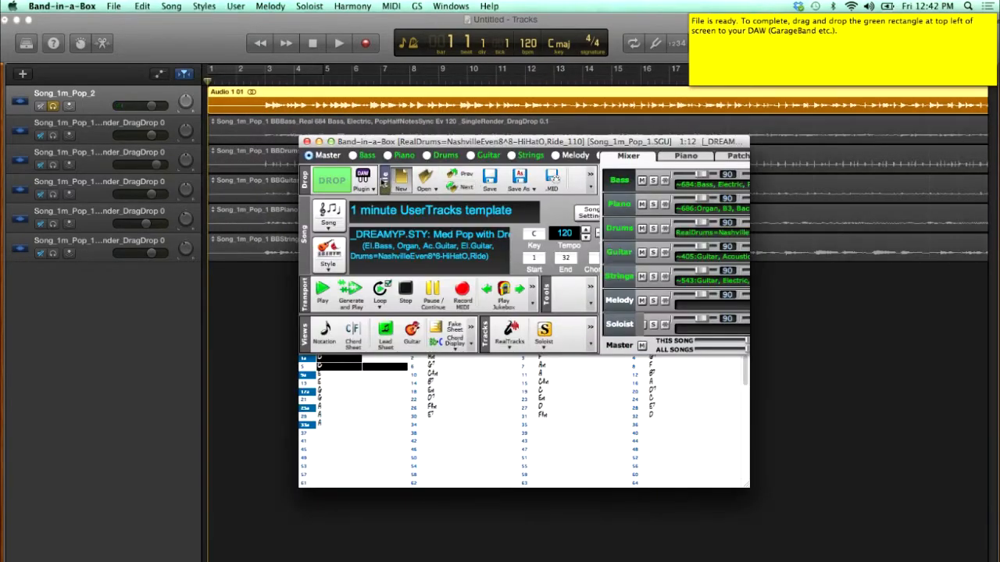
# Switch to Band-in-a-Box and end DAW Plug-in mode
pyautogui.click(360, 181)
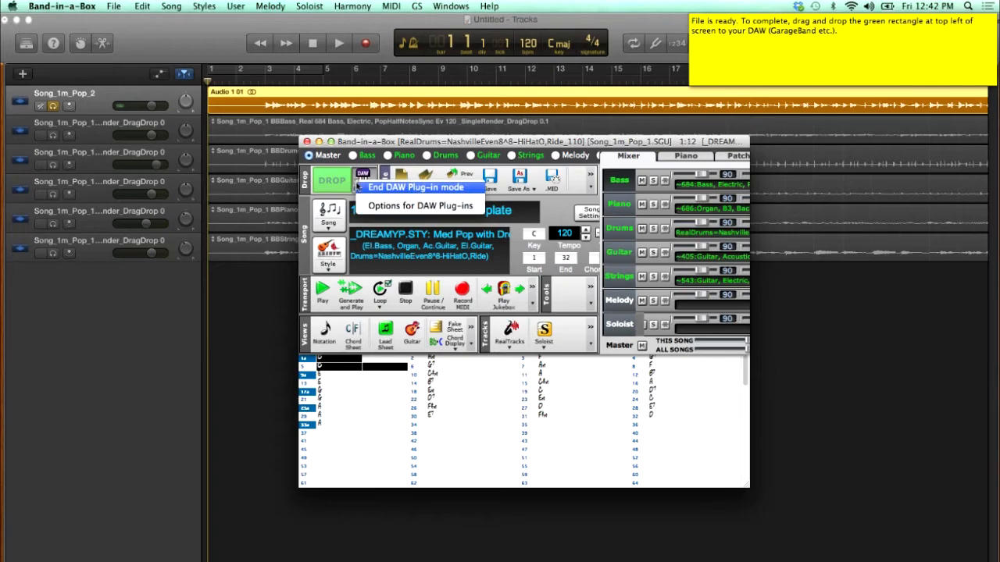
pyautogui.click(385, 190)
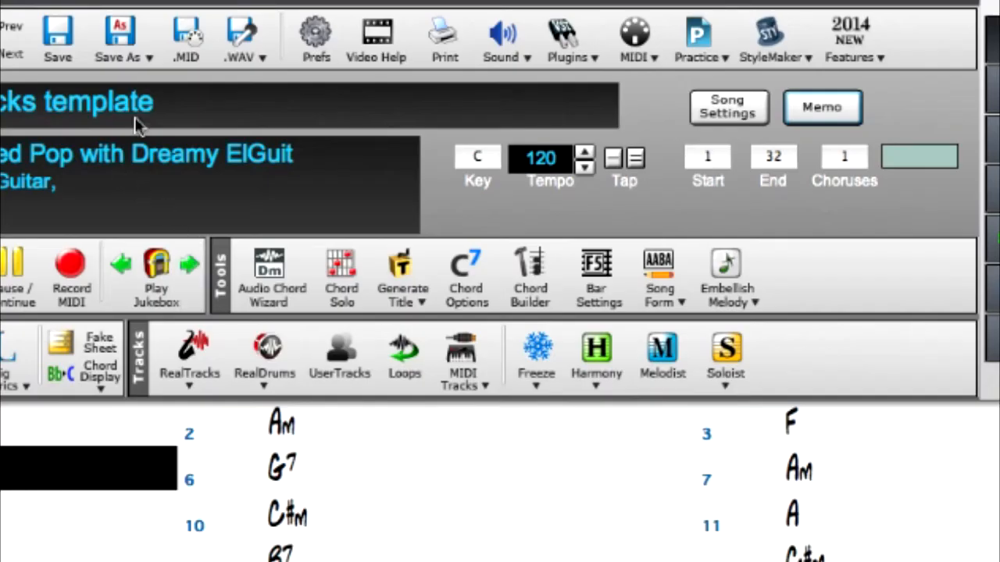
# Start saving the template song under a new name, choosing the new ukulele Ev 120 folder in RealTracks > UserTracks as destination
pyautogui.click(225, 62)
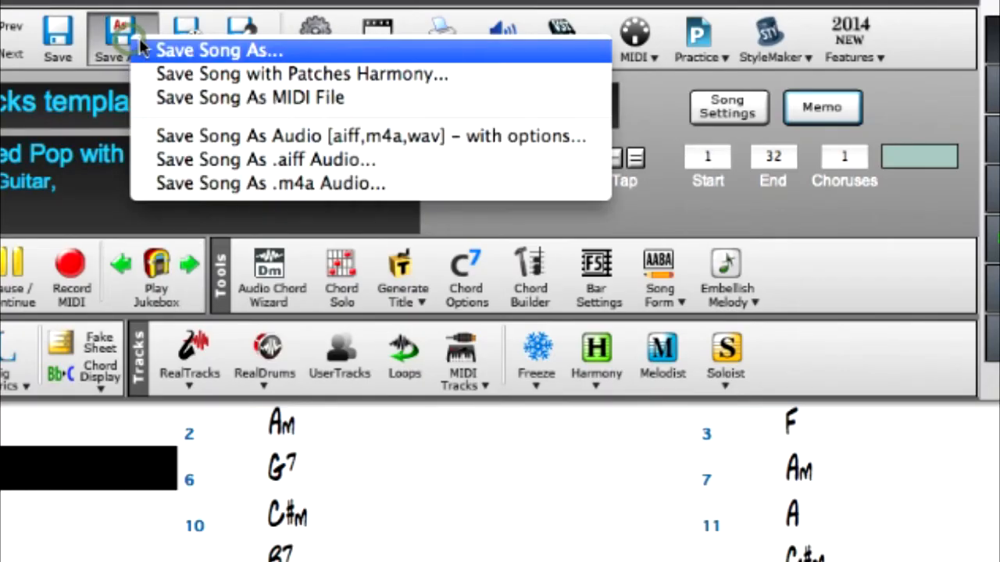
pyautogui.click(186, 51)
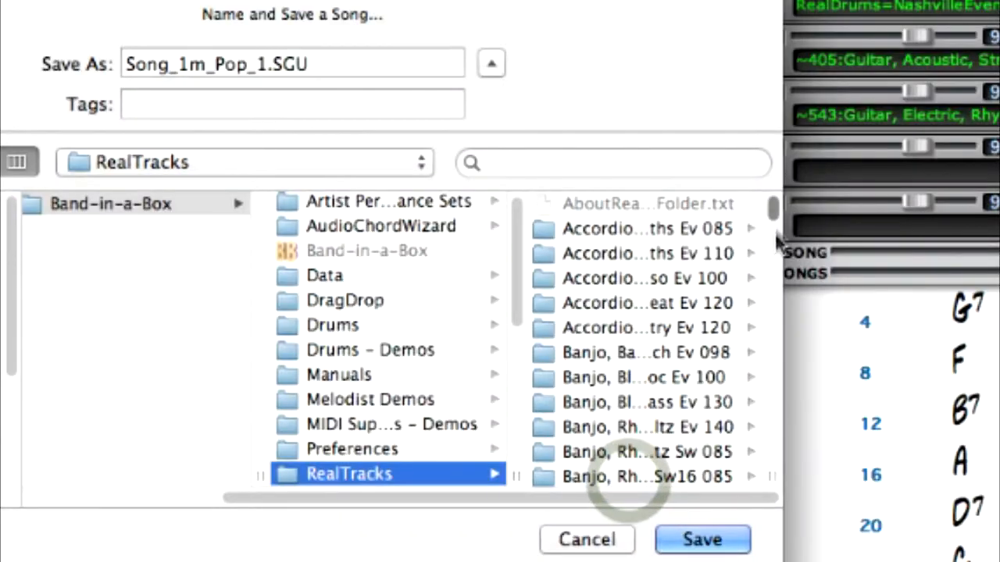
pyautogui.moveTo(773, 215); pyautogui.dragTo(775, 456)
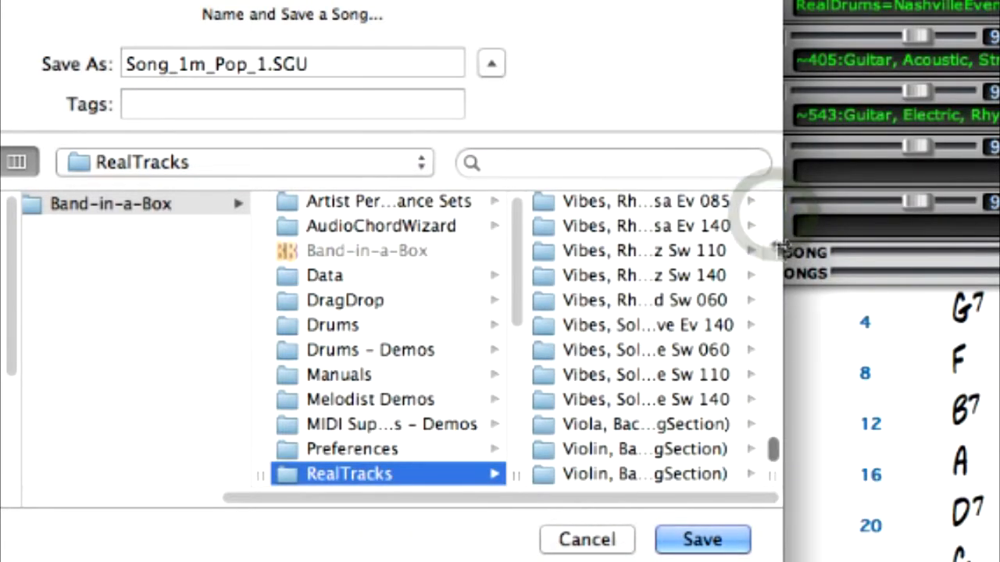
pyautogui.scroll(5, 778, 244)
pyautogui.click(606, 459)
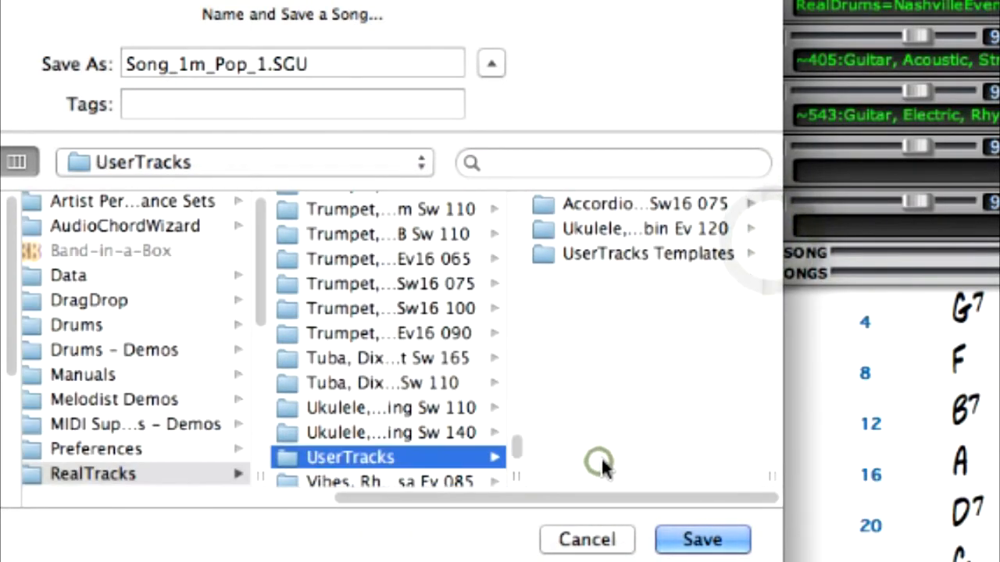
pyautogui.click(596, 225)
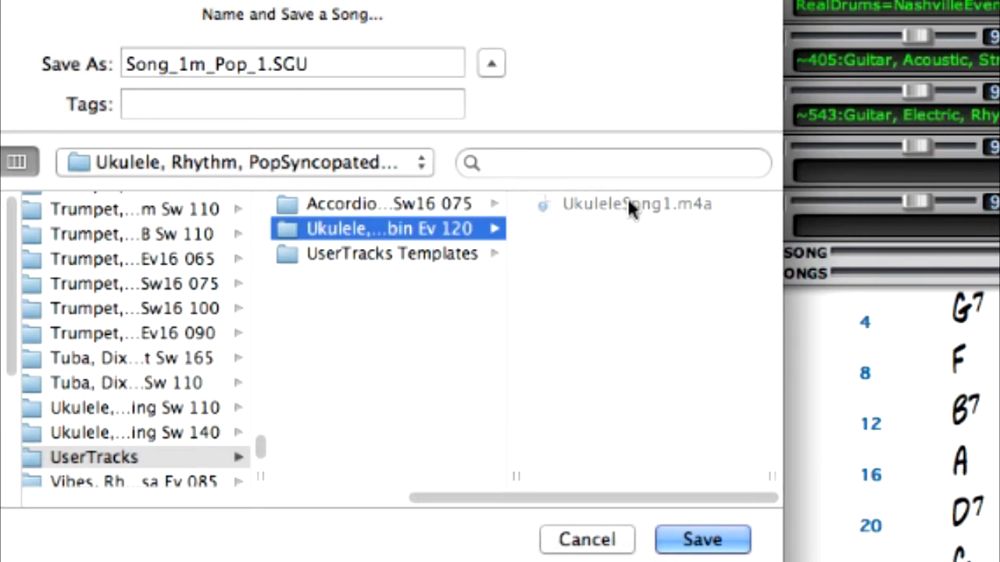
# Save the song under the same name as UkuleleSong1.m4a, leaving off the .m4a extension
pyautogui.click(690, 203)
pyautogui.click(376, 63)
pyautogui.press('BackSpace')
pyautogui.press('BackSpace')
pyautogui.press('BackSpace')
pyautogui.press('BackSpace')
pyautogui.press('Return')
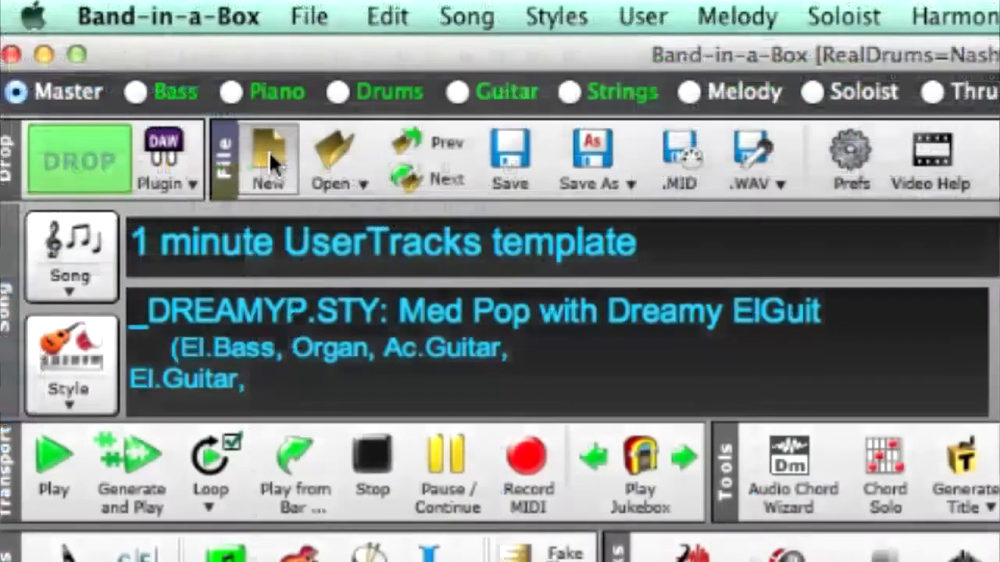
# Start a new song and enter the chords C, F, Dm and G in bars 1 to 4
pyautogui.click(268, 150)
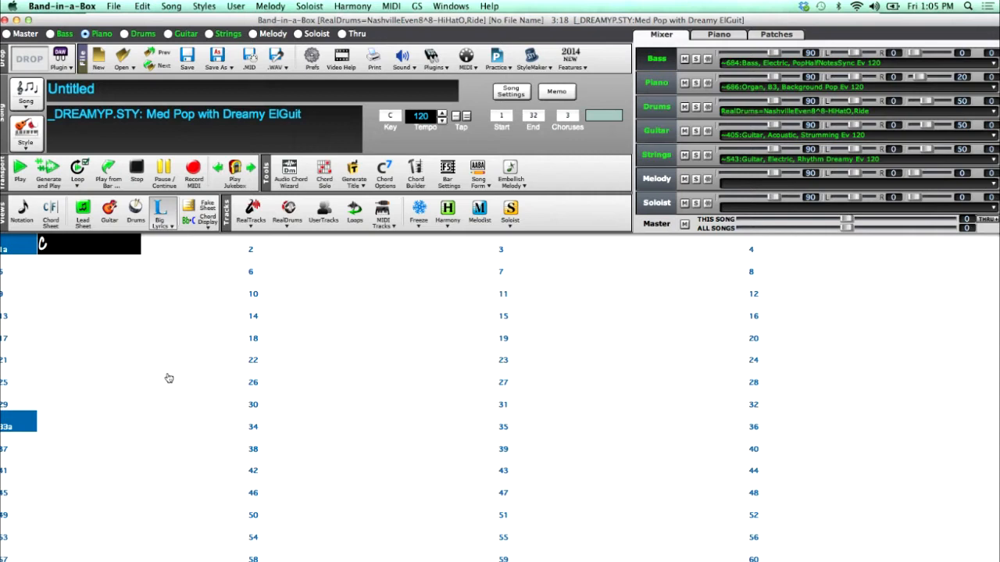
pyautogui.press('Return')
pyautogui.press('Return')
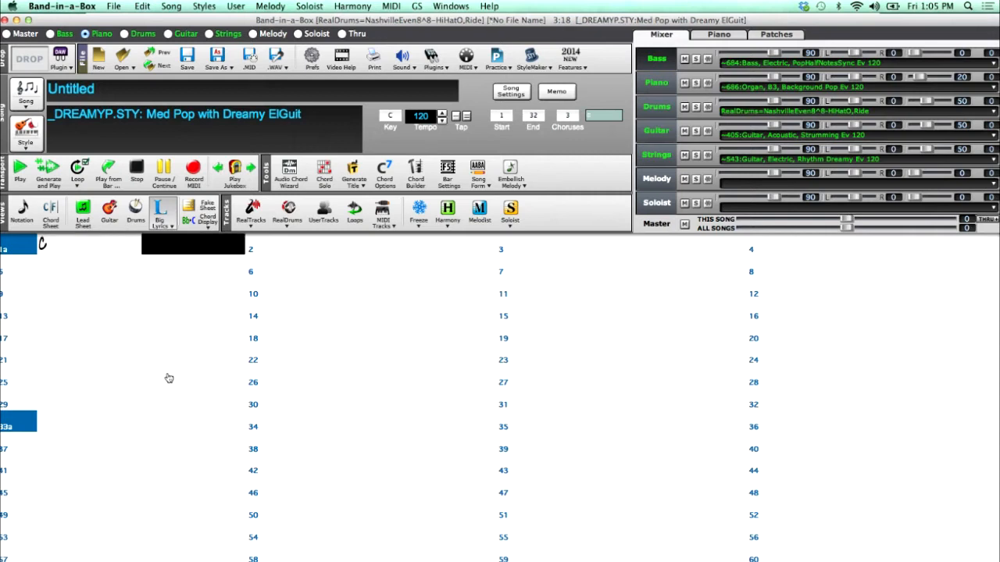
pyautogui.write('f')
pyautogui.press('Return')
pyautogui.press('Return')
pyautogui.write('dm')
pyautogui.press('Return')
pyautogui.write('g')
pyautogui.press('Return')
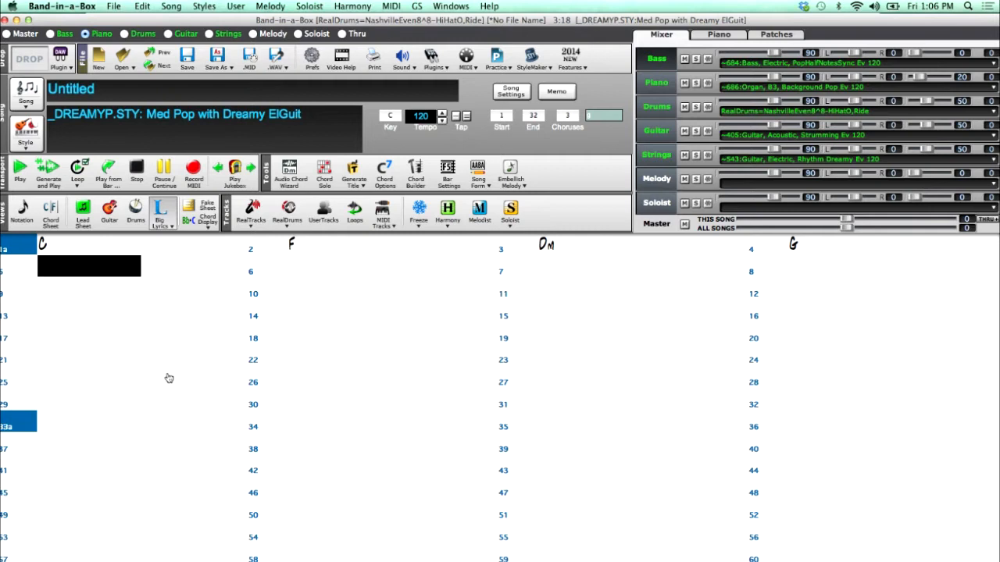
# Copy the first four bars of chords into bars 5 to 8 and set a B part marker at bar 9
pyautogui.write('k4')
pyautogui.press('Return')
pyautogui.press('Up')
pyautogui.press('p')
pyautogui.press('p')
pyautogui.press('Down')
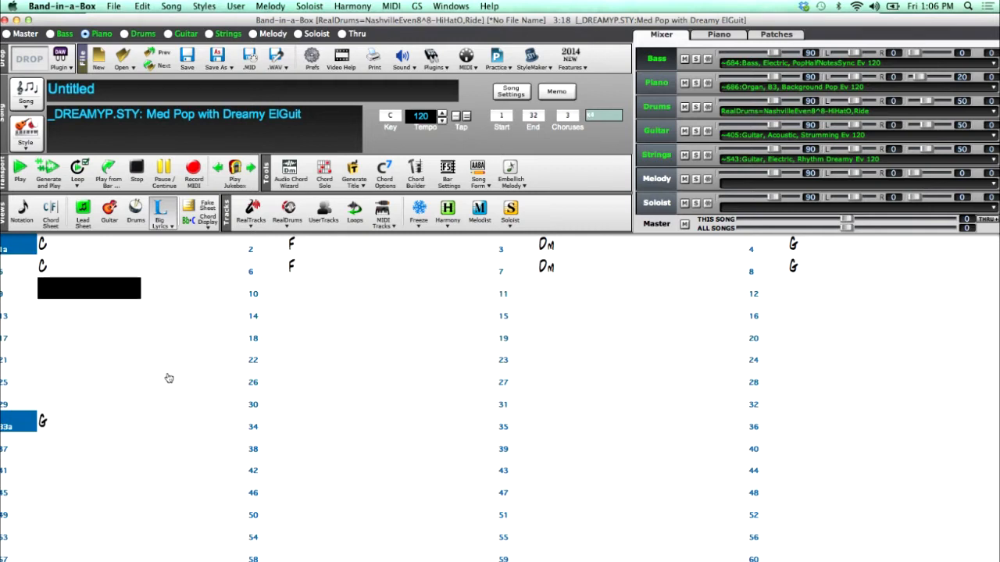
pyautogui.press('p')
pyautogui.press('p')
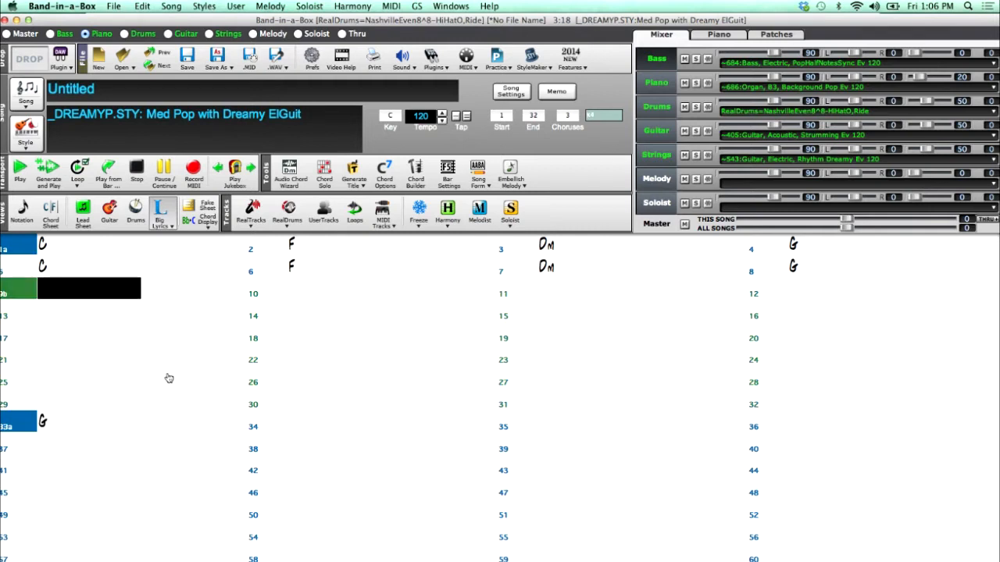
# Enter the chords Am, G and F in bars 9 to 11
pyautogui.write('am')
pyautogui.press('Return')
pyautogui.write('g')
pyautogui.press('Return')
pyautogui.write('f')
pyautogui.press('Return')
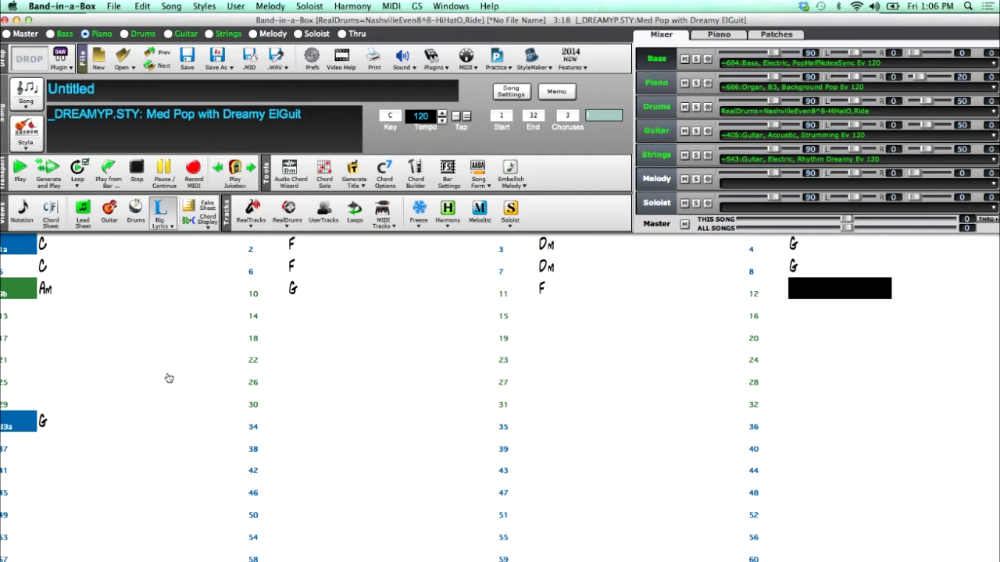
# Leave bar 12 empty and enter the chords Dm, G and C in bars 13 to 15
pyautogui.press('Right')
pyautogui.press('Right')
pyautogui.write('dm')
pyautogui.press('Right')
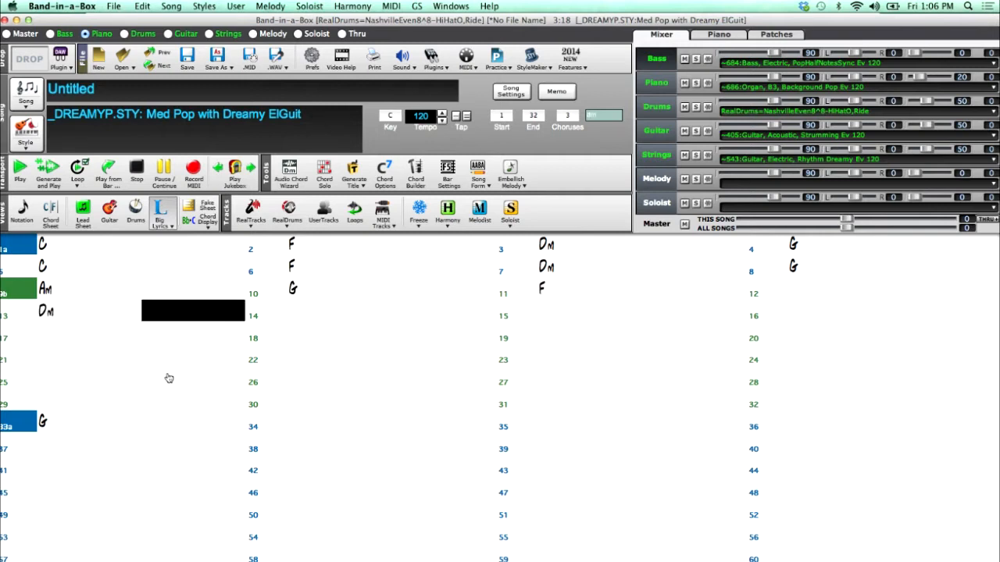
pyautogui.press('Right')
pyautogui.write('g')
pyautogui.press('Right')
pyautogui.press('Right')
pyautogui.write('c')
# Copy the first 16 bars of the chord sheet into bars 17 to 32 and enter a C chord at bar 33
pyautogui.press('Right')
pyautogui.press('Right')
pyautogui.press('Right')
pyautogui.press('Right')
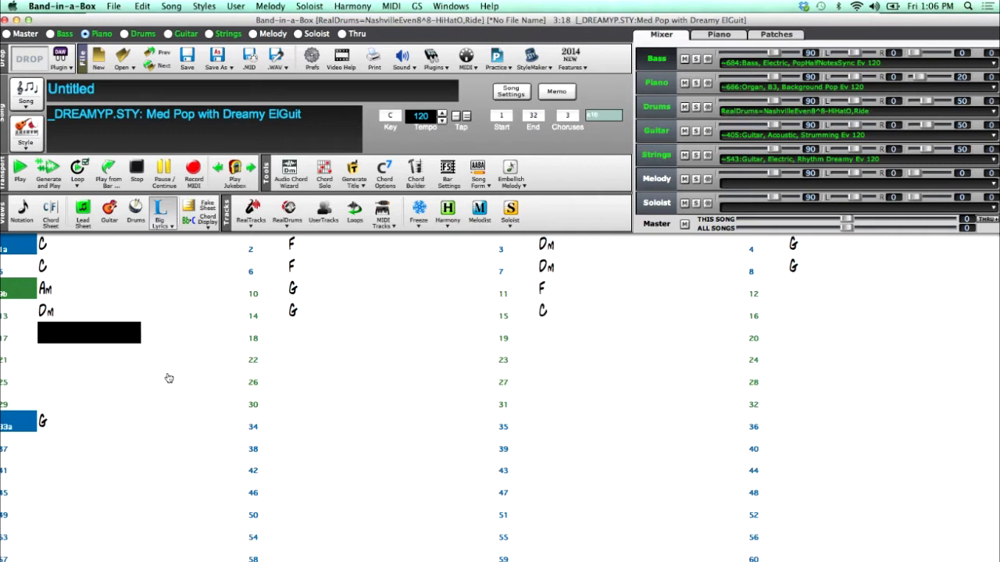
pyautogui.press('super+v')
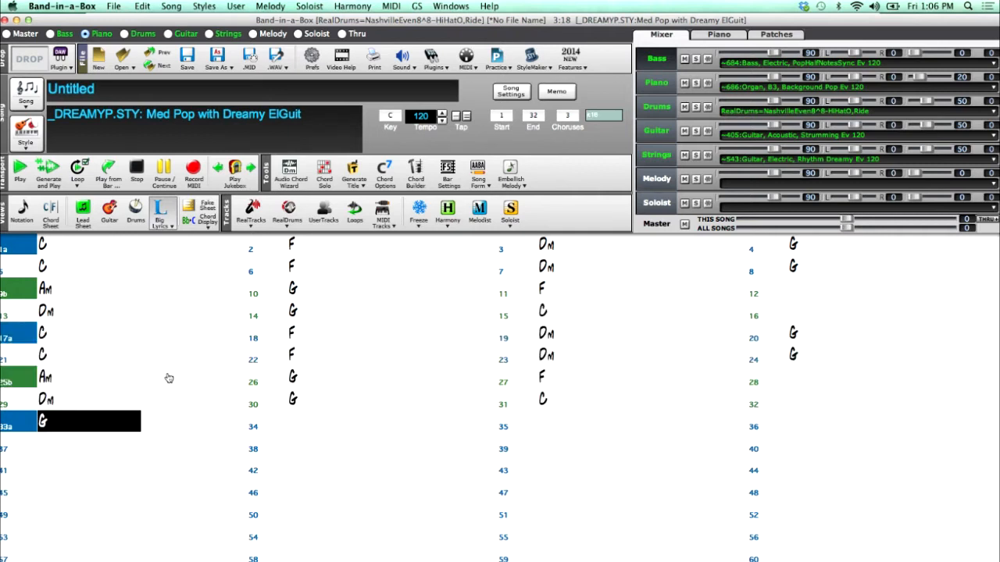
pyautogui.write('c')
pyautogui.press('Right')
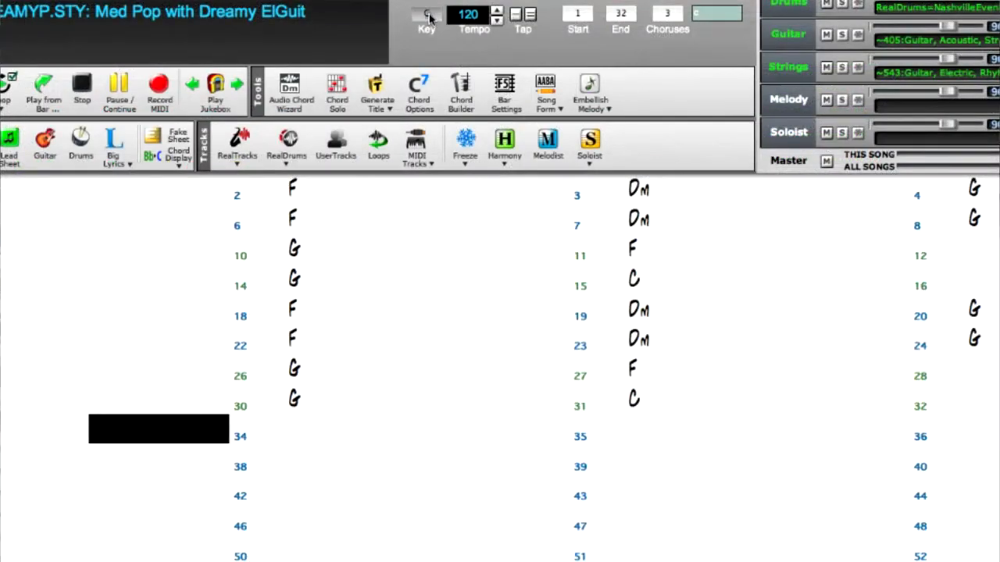
# Transpose the song and set its key signature to Eb
pyautogui.click(390, 115)
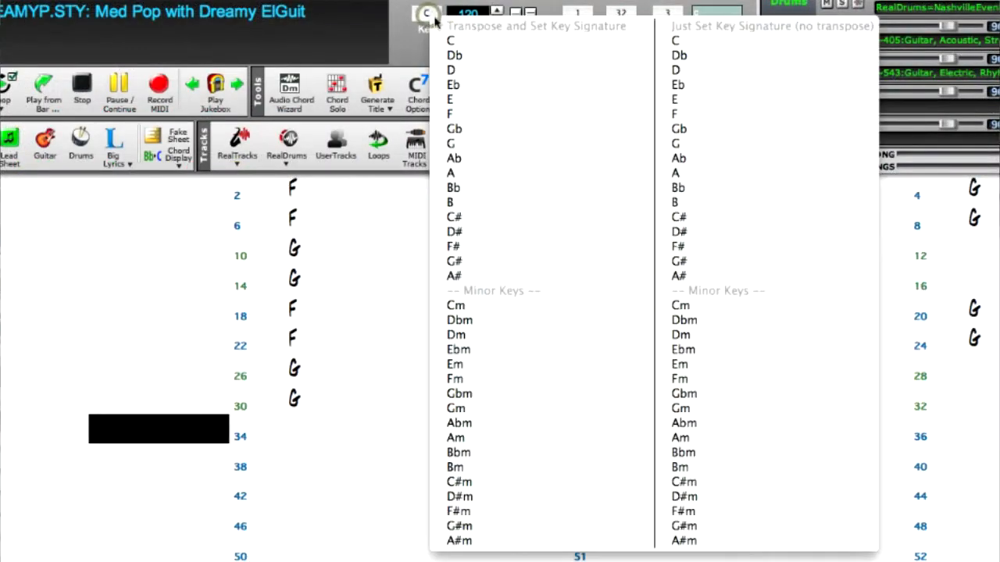
pyautogui.click(463, 85)
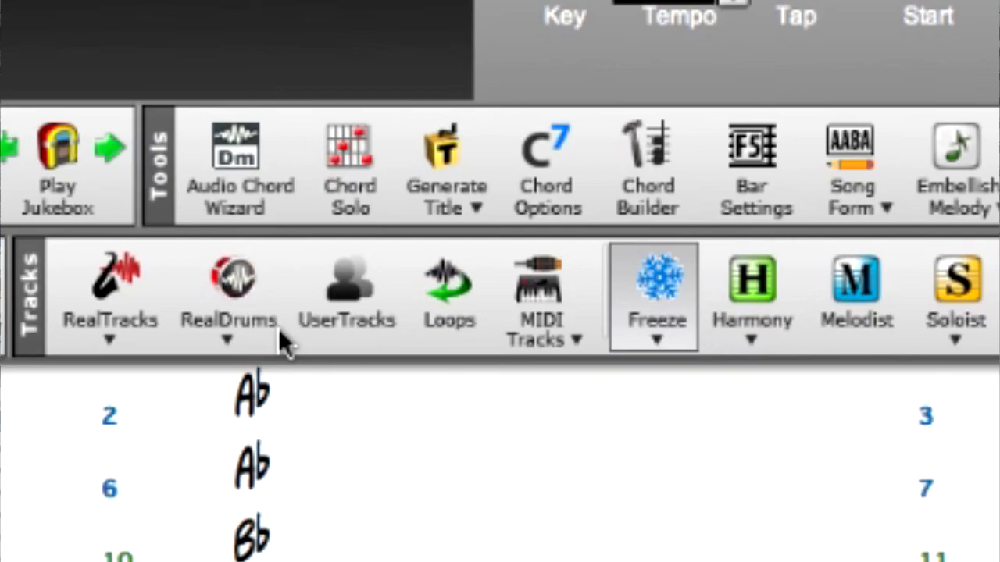
# Assign the UserTrack "Ukulele, Rhythm, PopSyncopatedTobin Ev 120" to the Melody track, then generate and play the song
pyautogui.click(346, 296)
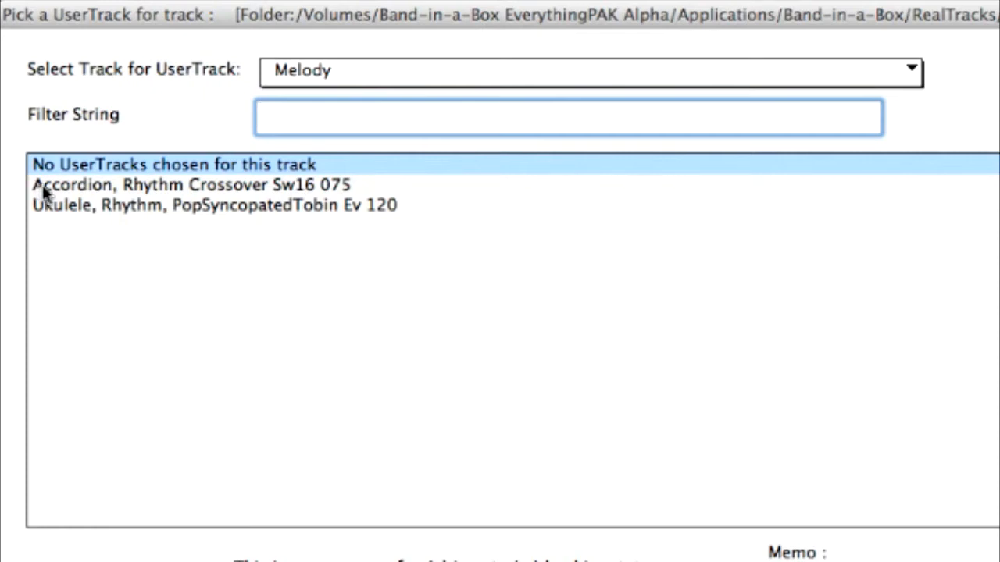
pyautogui.click(136, 205)
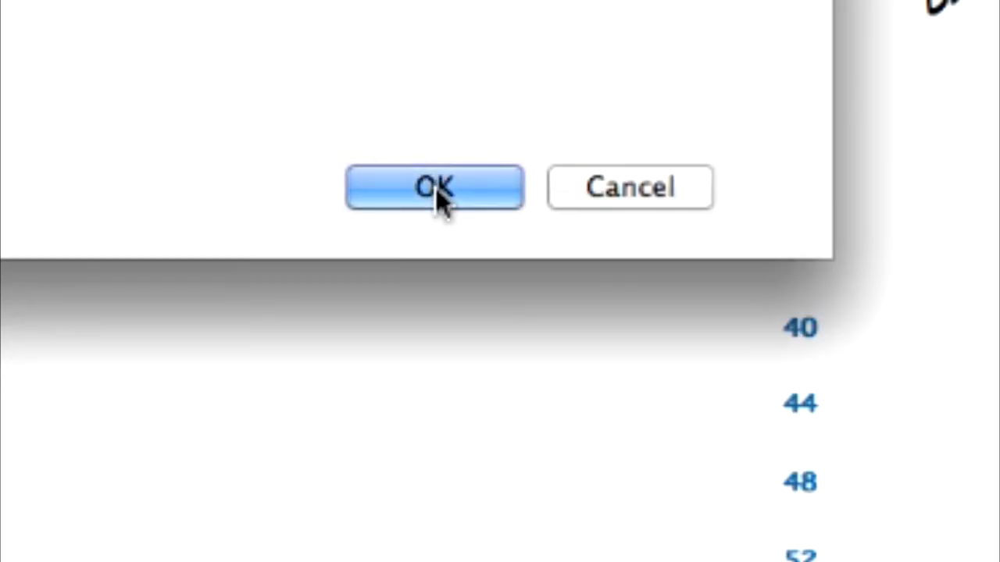
pyautogui.click(436, 187)
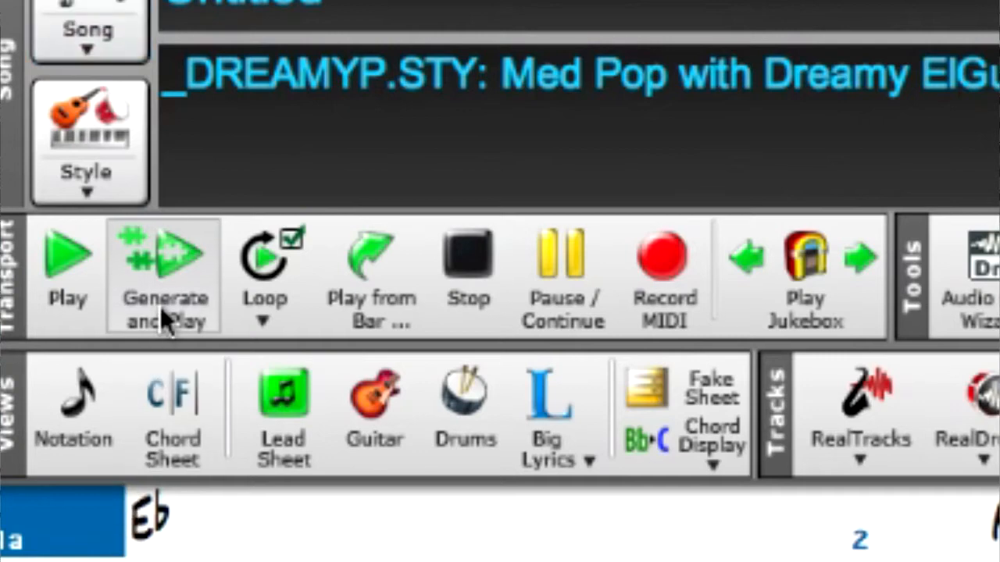
pyautogui.click(160, 309)
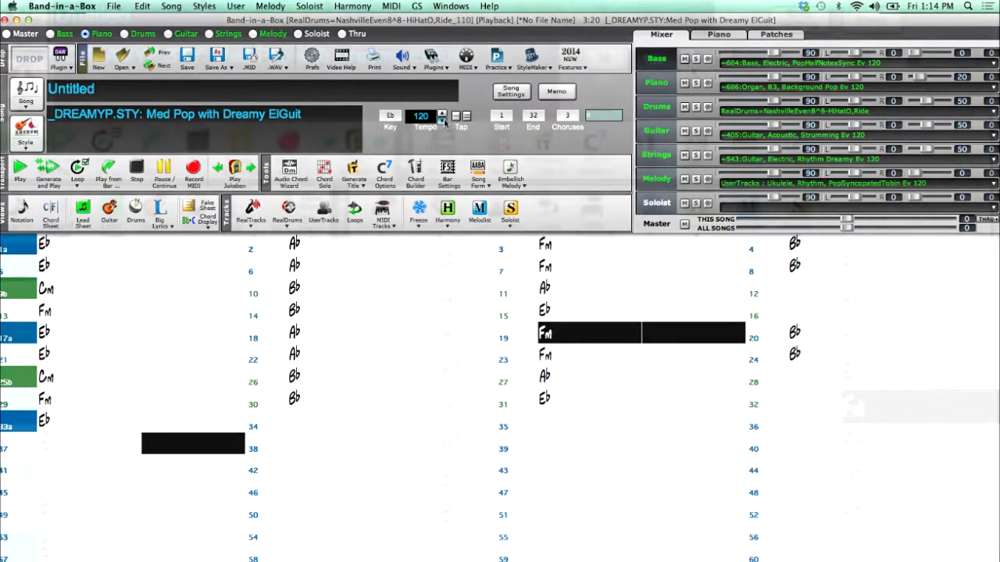
# Lower the song's tempo to 110 during playback, then raise it to 125
pyautogui.click(442, 122)
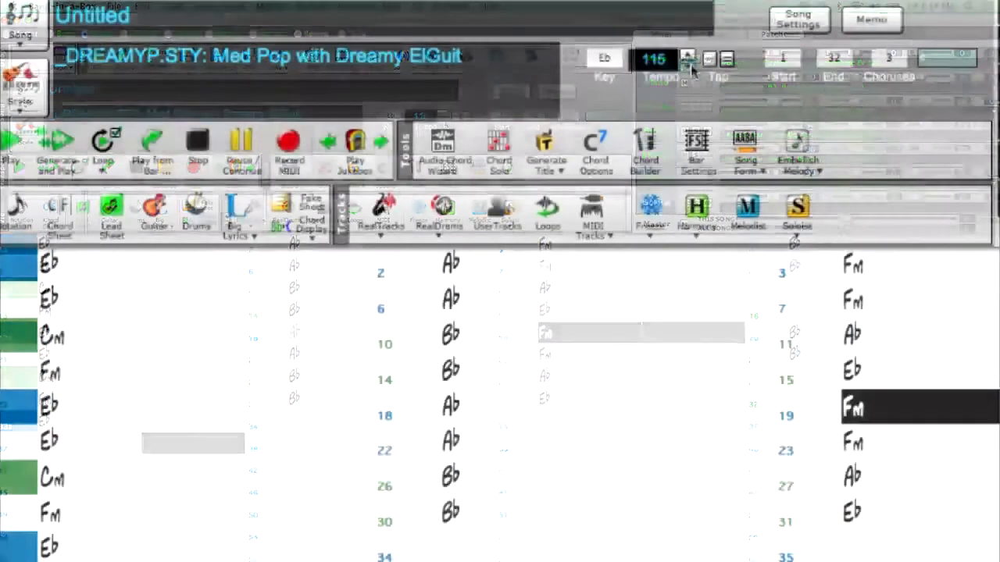
pyautogui.click(442, 121)
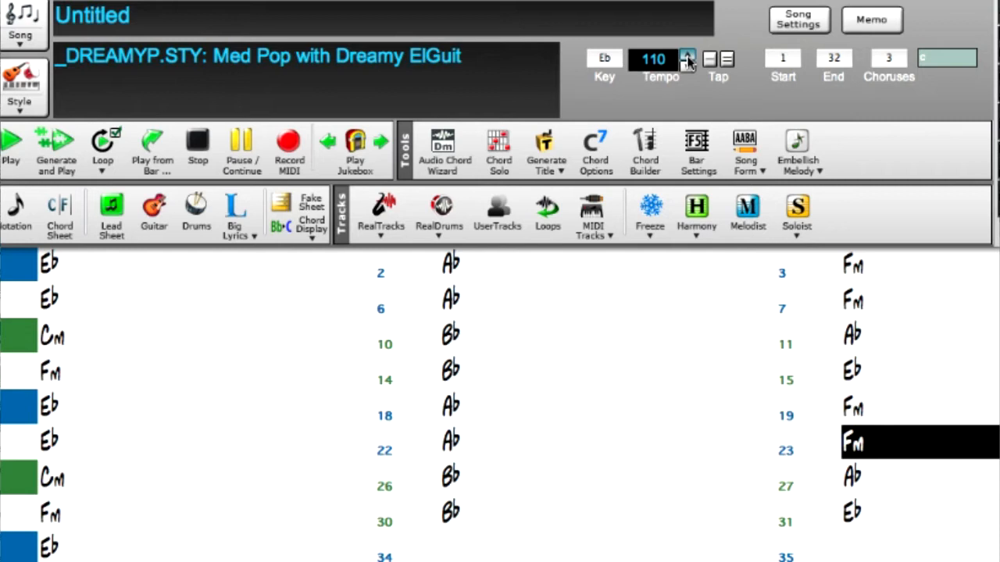
pyautogui.click(687, 60)
pyautogui.click(688, 60)
pyautogui.click(687, 60)
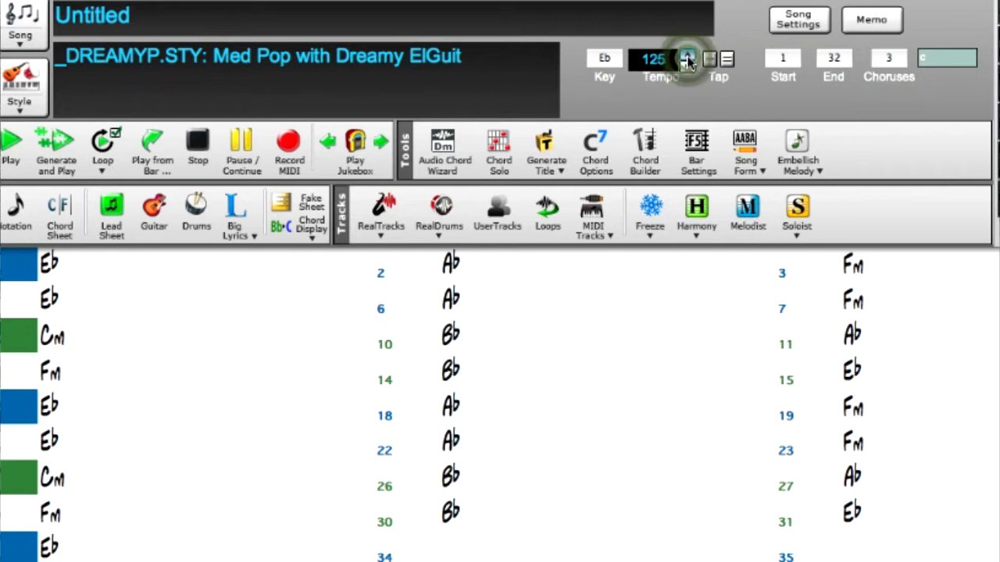
pyautogui.click(687, 61)
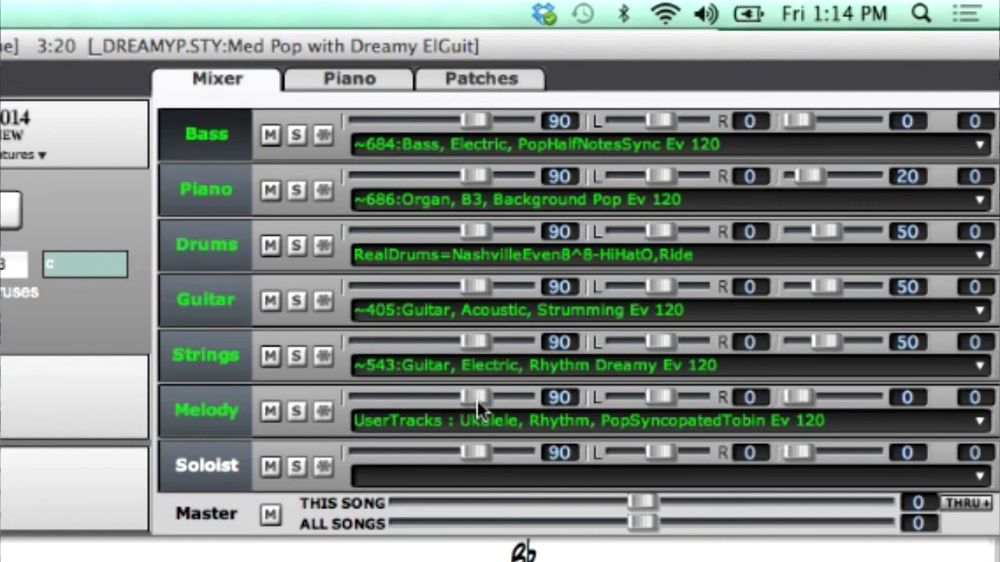
# Set the Melody track's volume to 69, reverb to 51 and pan to +19, and pan the Strings track to -27
pyautogui.moveTo(476, 404); pyautogui.dragTo(452, 401)
pyautogui.moveTo(799, 399); pyautogui.dragTo(825, 398)
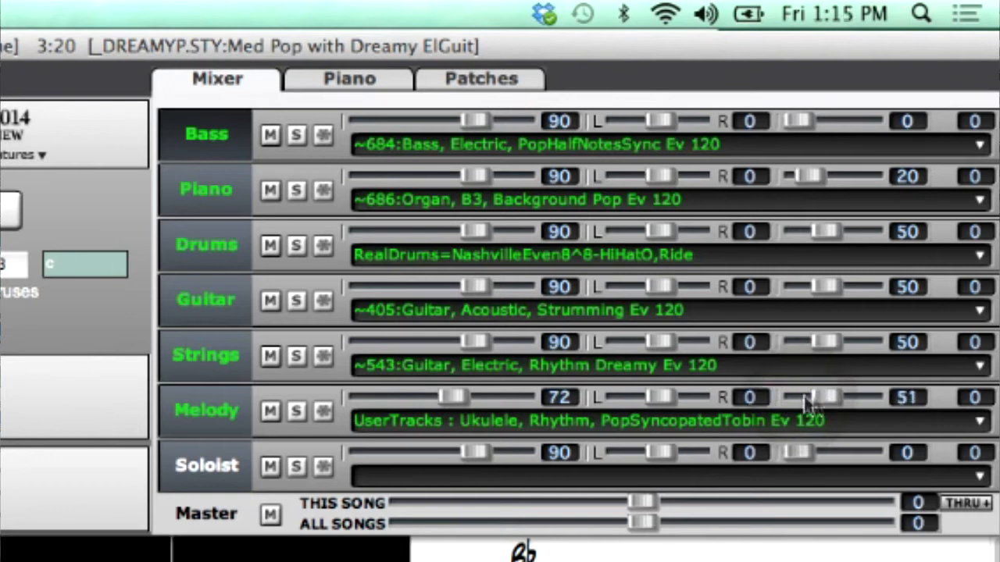
pyautogui.moveTo(452, 399); pyautogui.dragTo(444, 398)
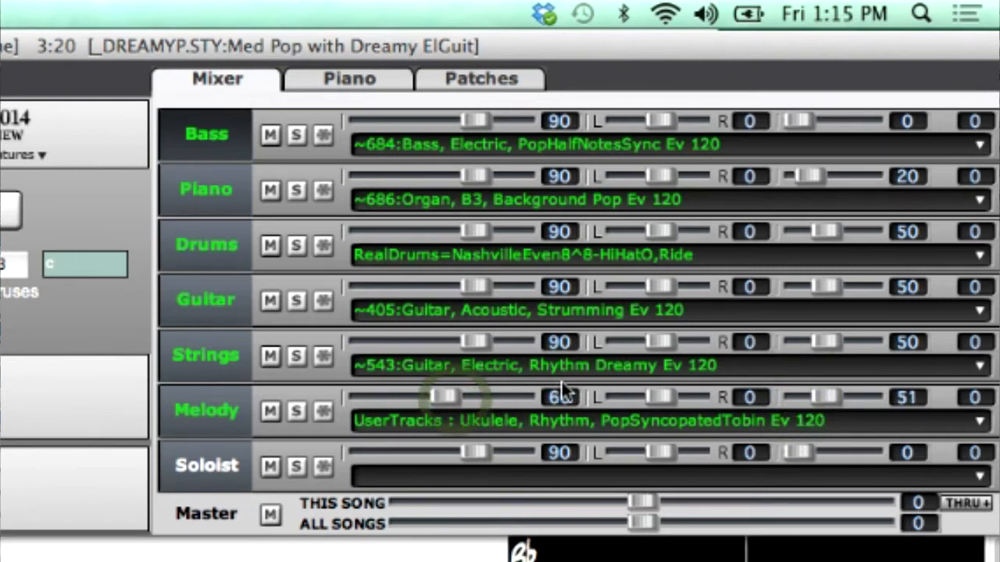
pyautogui.moveTo(663, 402); pyautogui.dragTo(676, 400)
pyautogui.moveTo(658, 344); pyautogui.dragTo(642, 345)
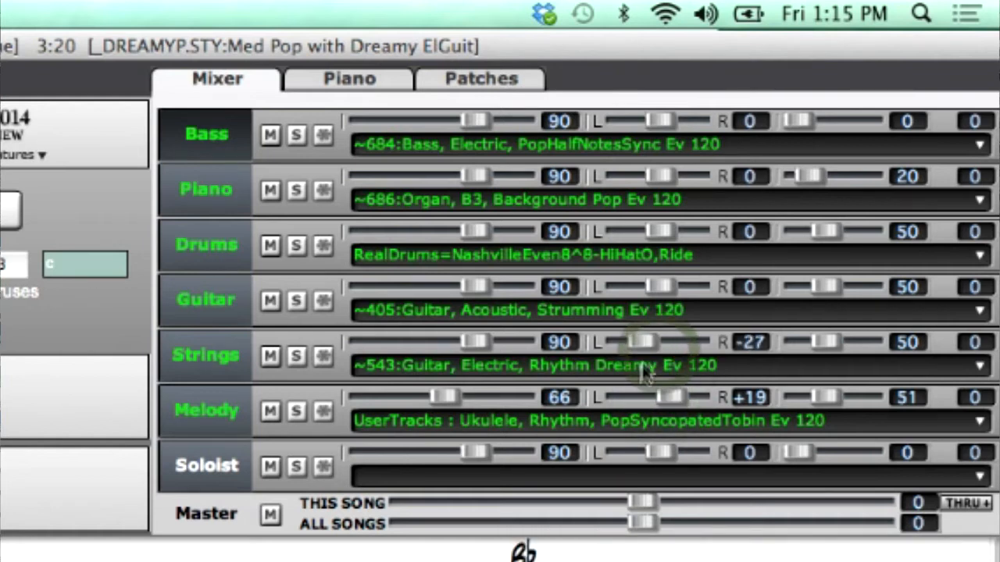
pyautogui.moveTo(442, 398); pyautogui.dragTo(450, 399)
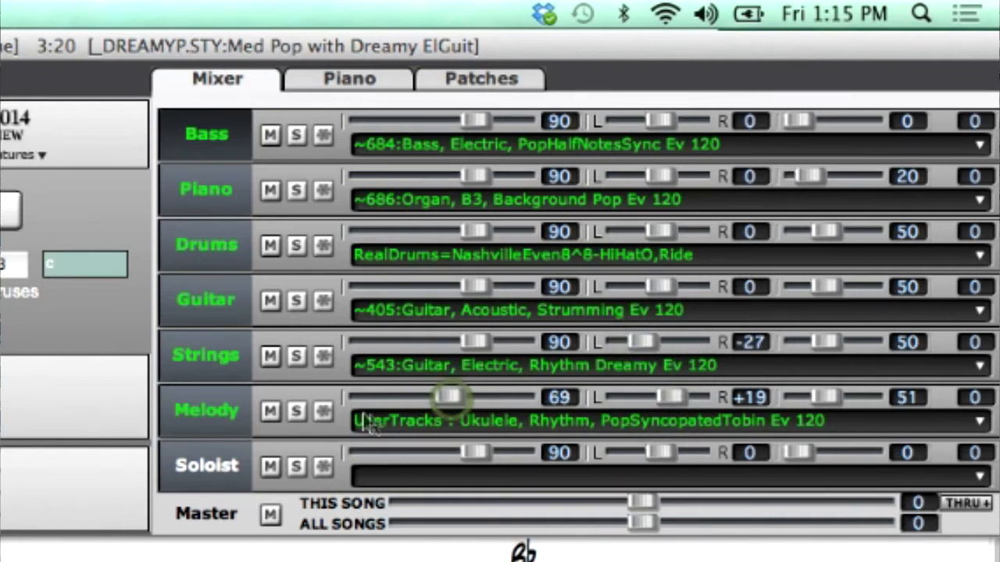
# Solo the ukulele Melody track briefly to hear it alone, restore the full band and stop playback
pyautogui.click(295, 412)
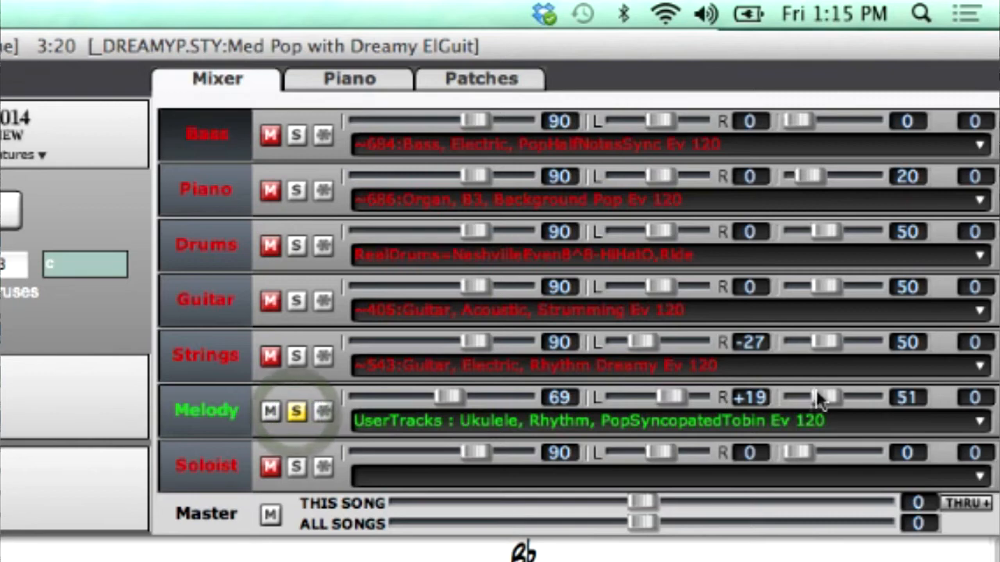
pyautogui.click(298, 411)
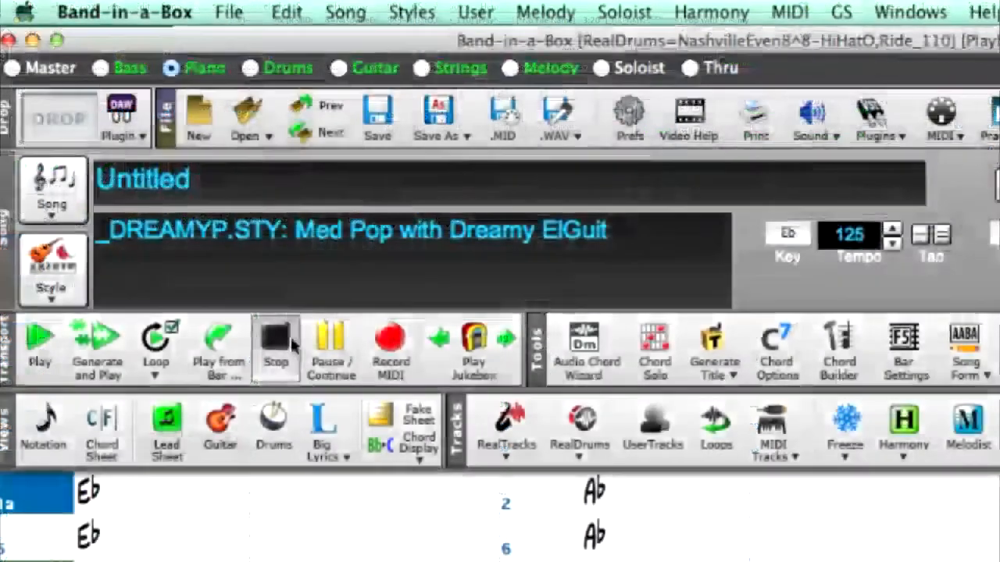
pyautogui.click(138, 169)
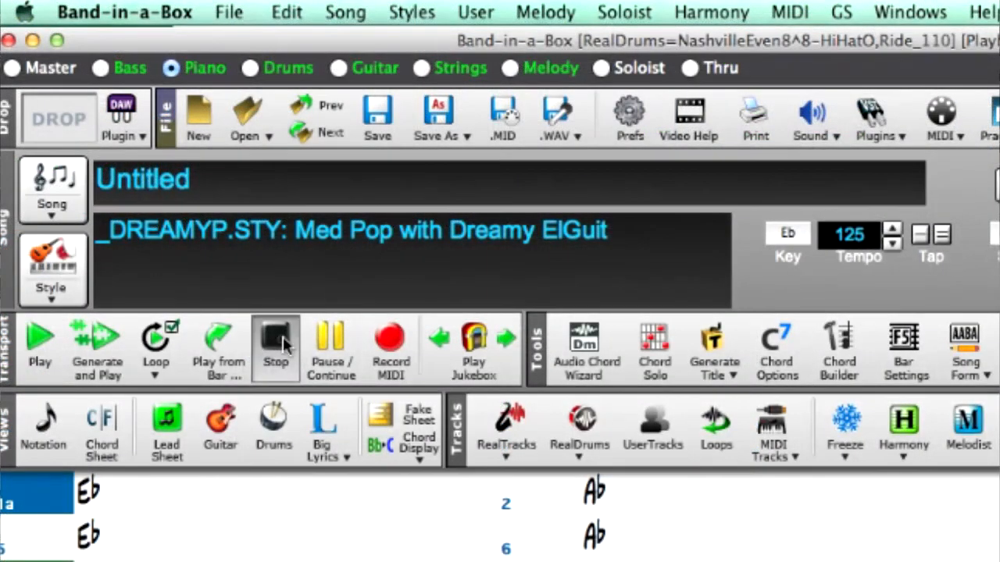
# Limit the StylePicker filter to the Pop/Rock genre with an 8ths, Even feel
pyautogui.click(67, 268)
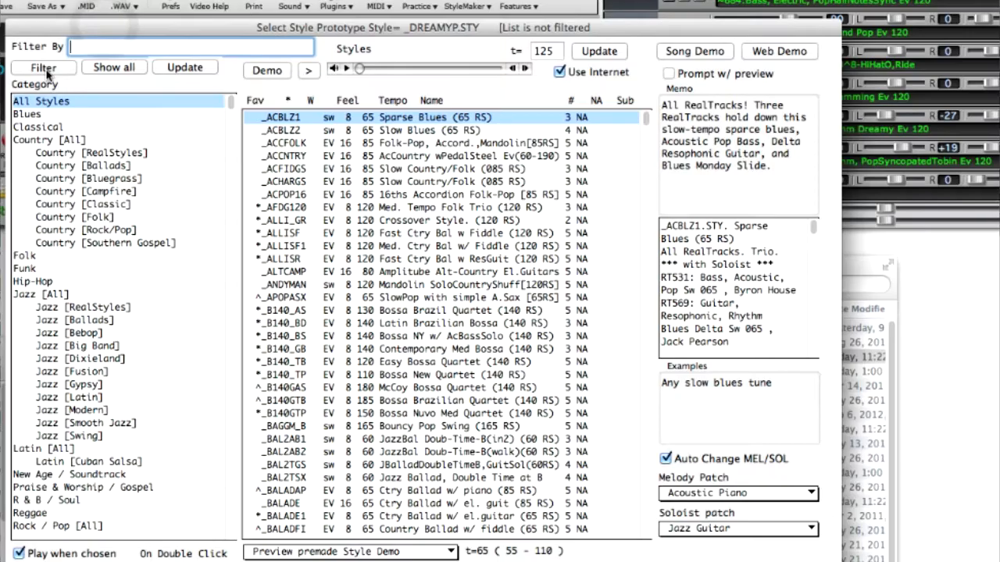
pyautogui.click(45, 69)
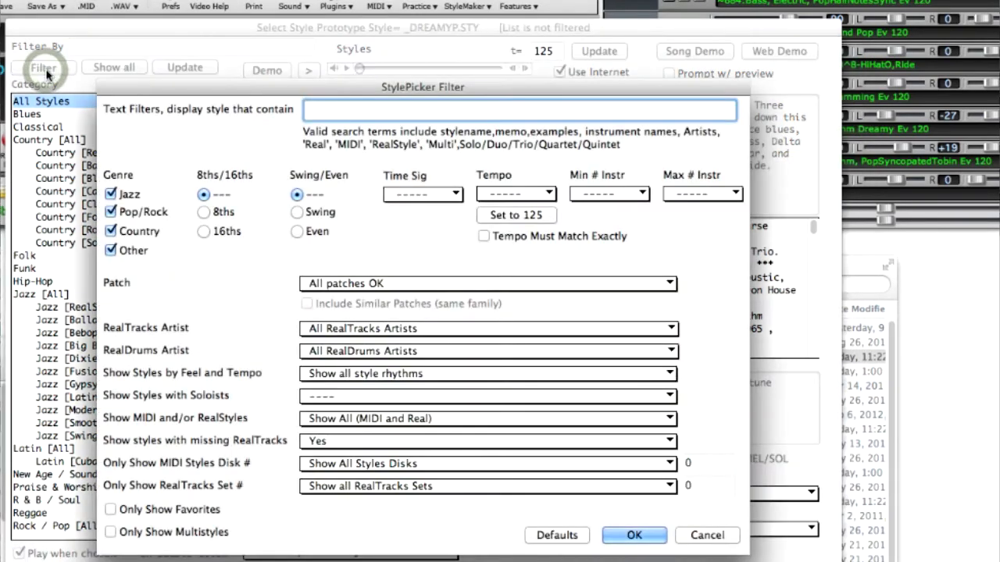
pyautogui.click(126, 195)
pyautogui.click(138, 232)
pyautogui.click(111, 250)
pyautogui.click(204, 212)
pyautogui.click(296, 233)
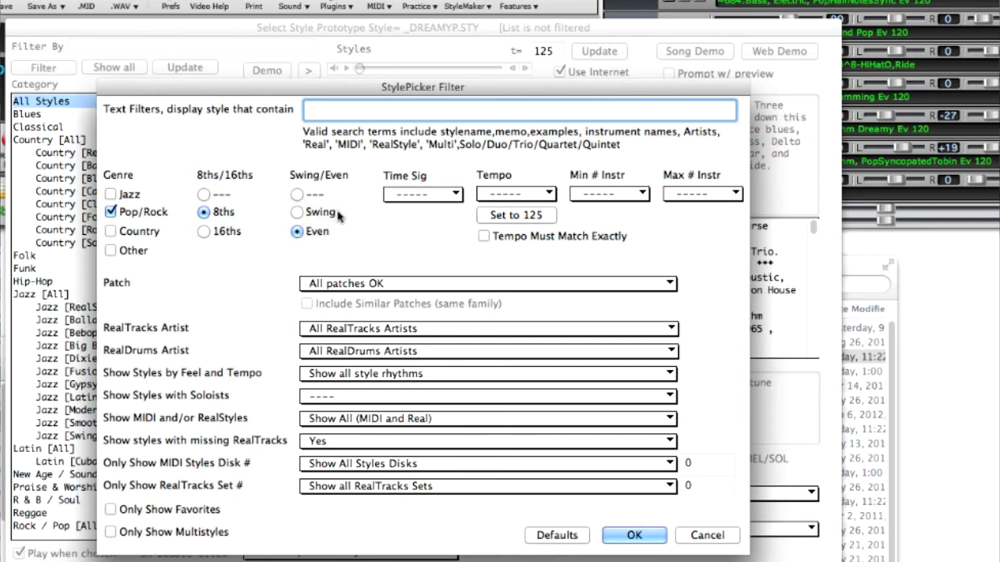
# Set the style filter's time signature to 4/4 and its tempo to 120, and apply the filter
pyautogui.click(398, 195)
pyautogui.click(420, 210)
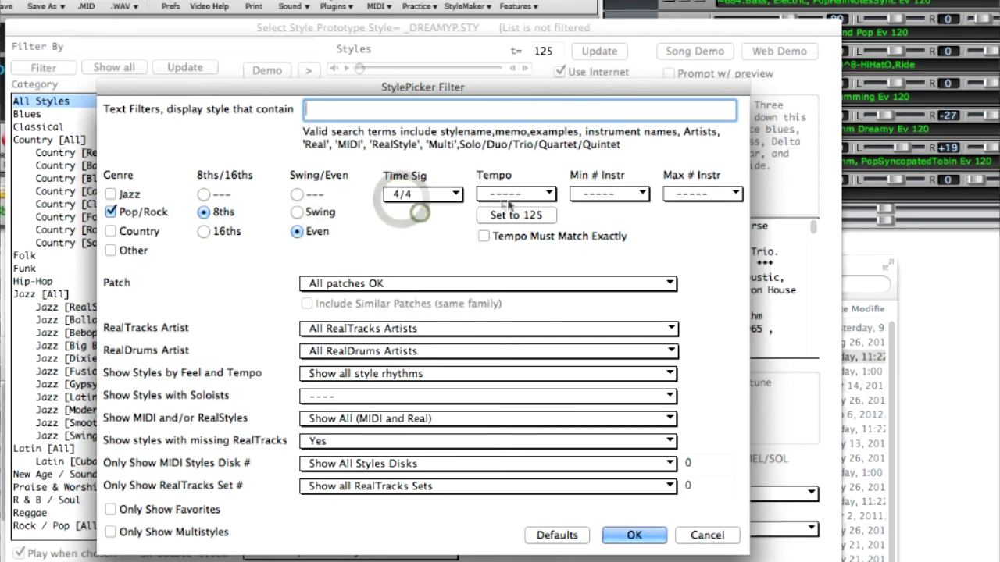
pyautogui.click(550, 197)
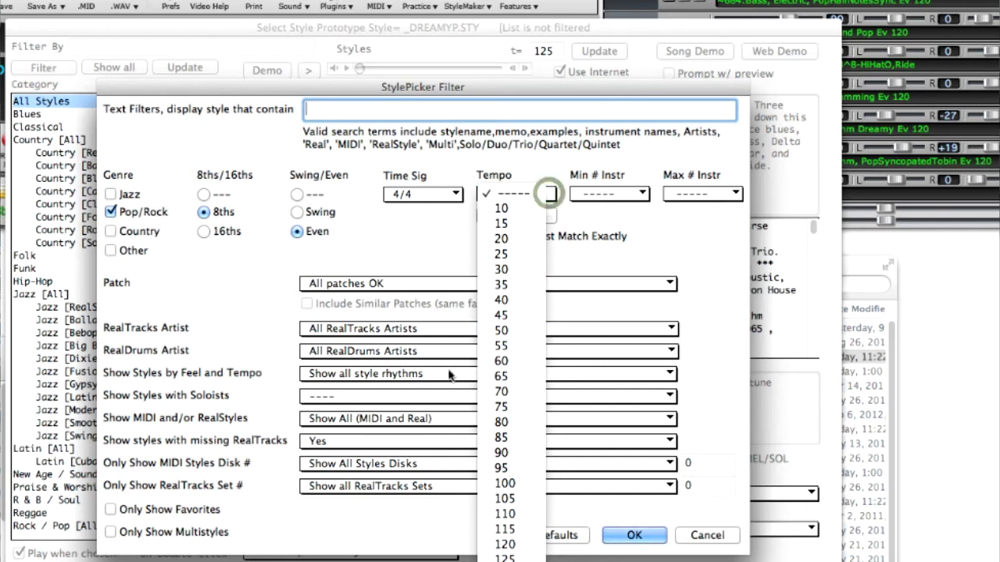
pyautogui.click(519, 546)
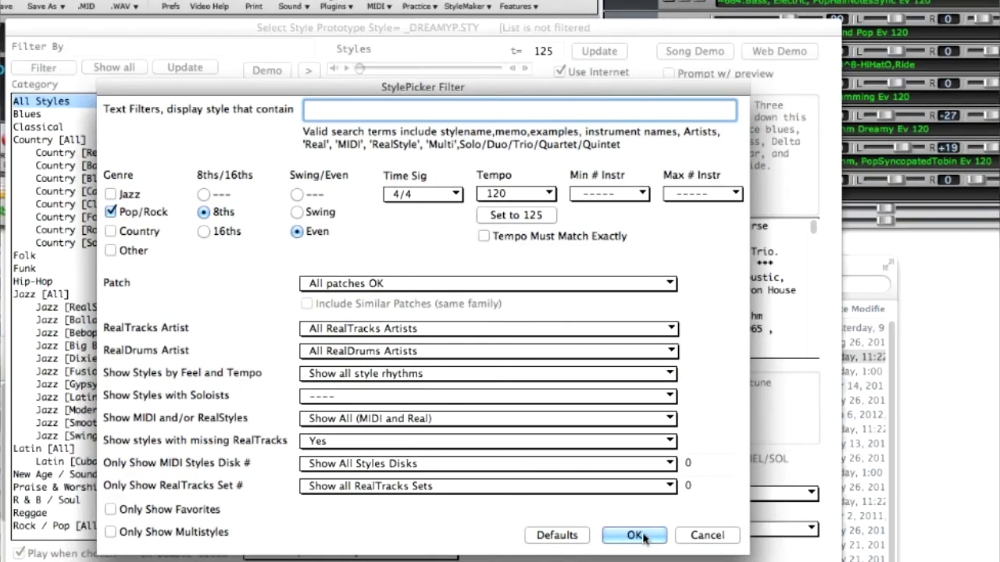
pyautogui.click(634, 535)
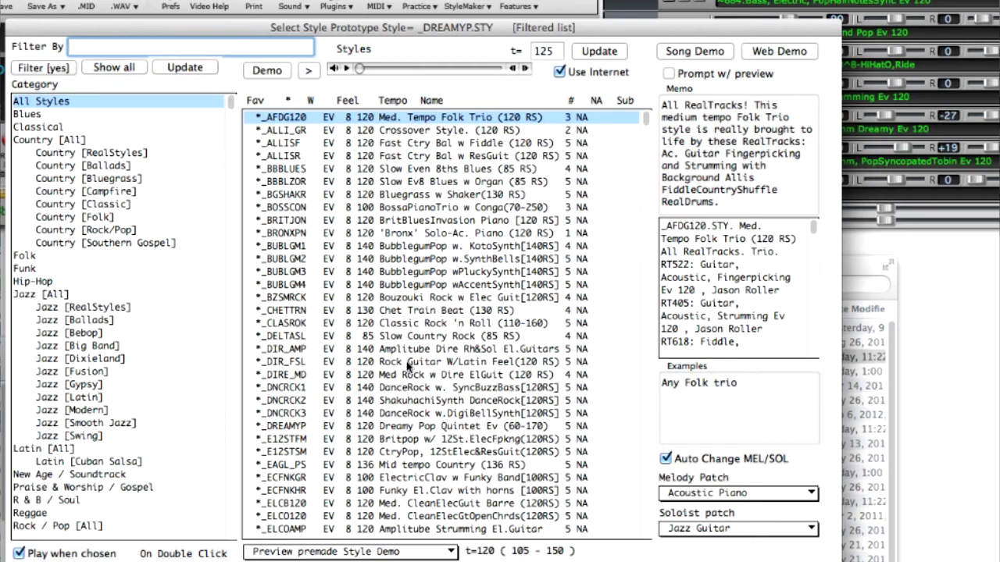
# Preview the Classic Rock 'n Roll, ElectricClav w Funky Band, Pop American Guitar and 60s Soul with HornSection styles
pyautogui.click(413, 325)
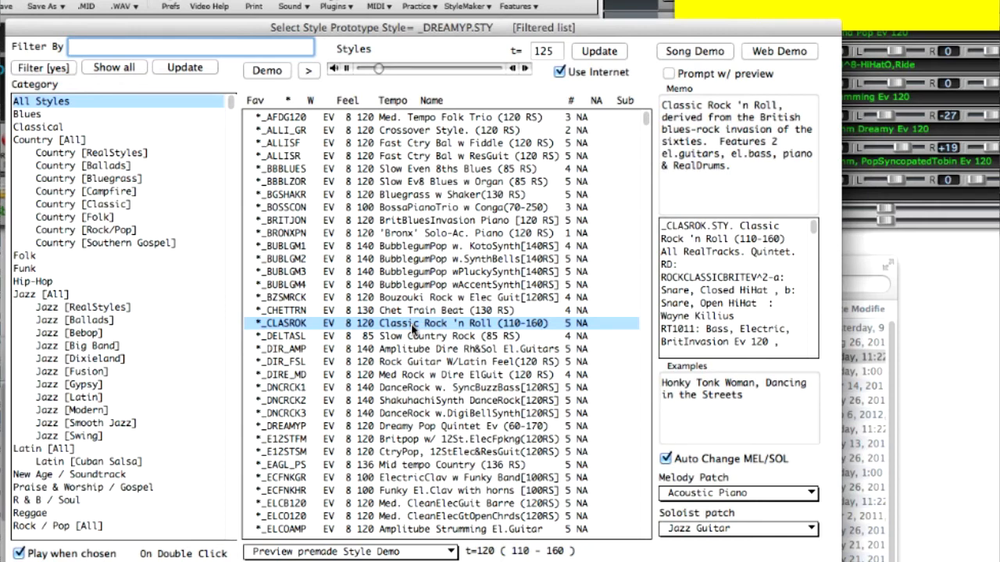
pyautogui.click(394, 481)
pyautogui.click(394, 483)
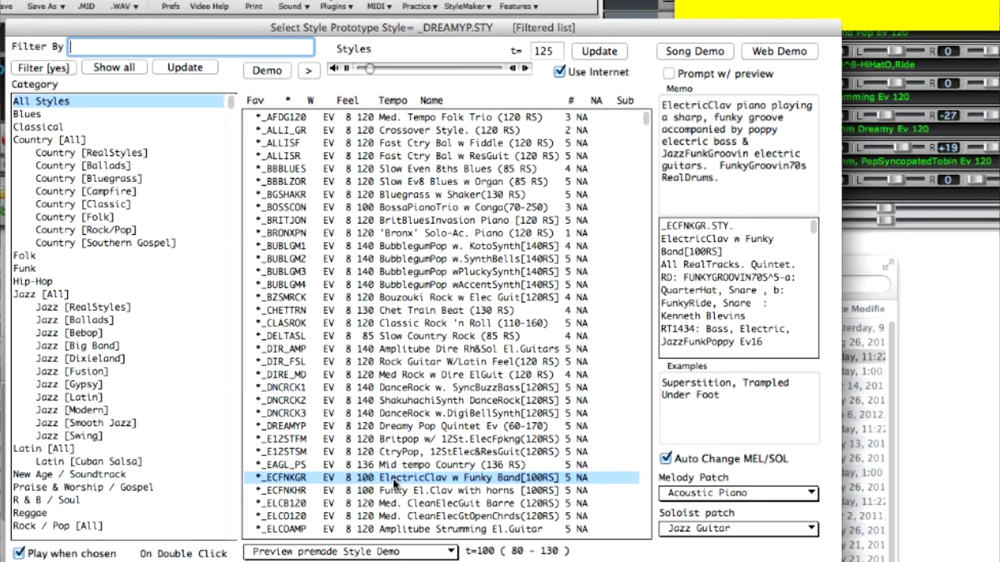
pyautogui.click(648, 515)
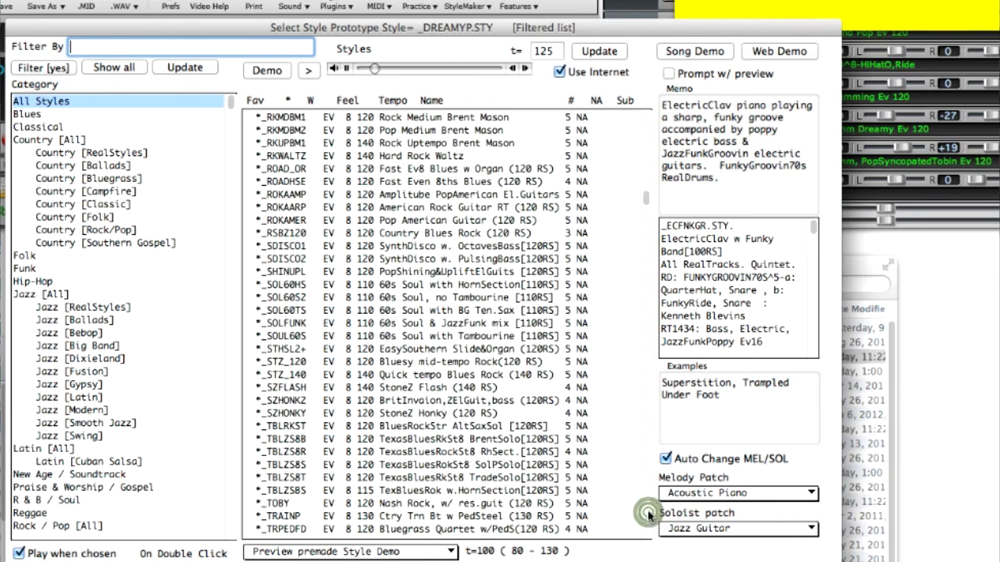
pyautogui.click(400, 225)
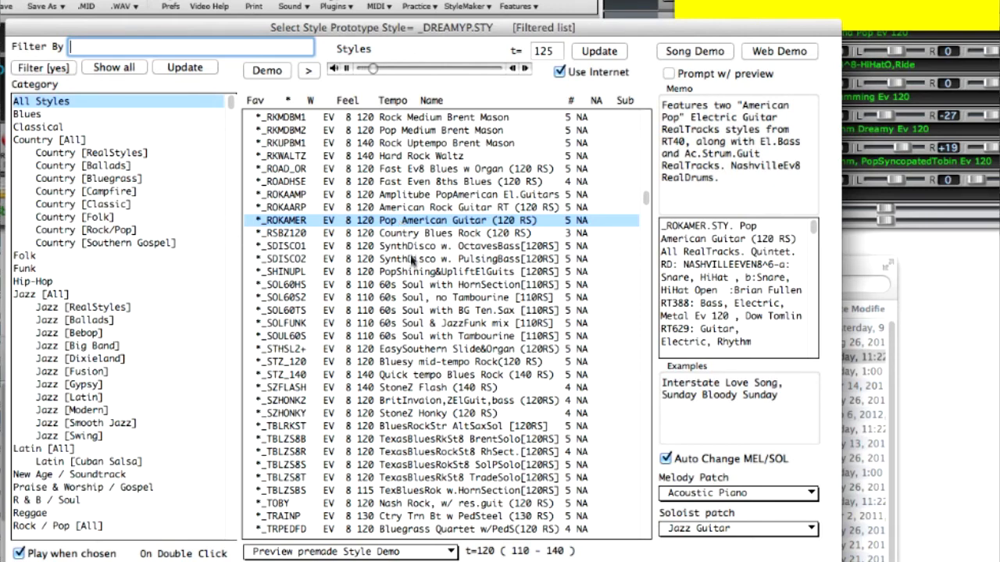
pyautogui.click(438, 289)
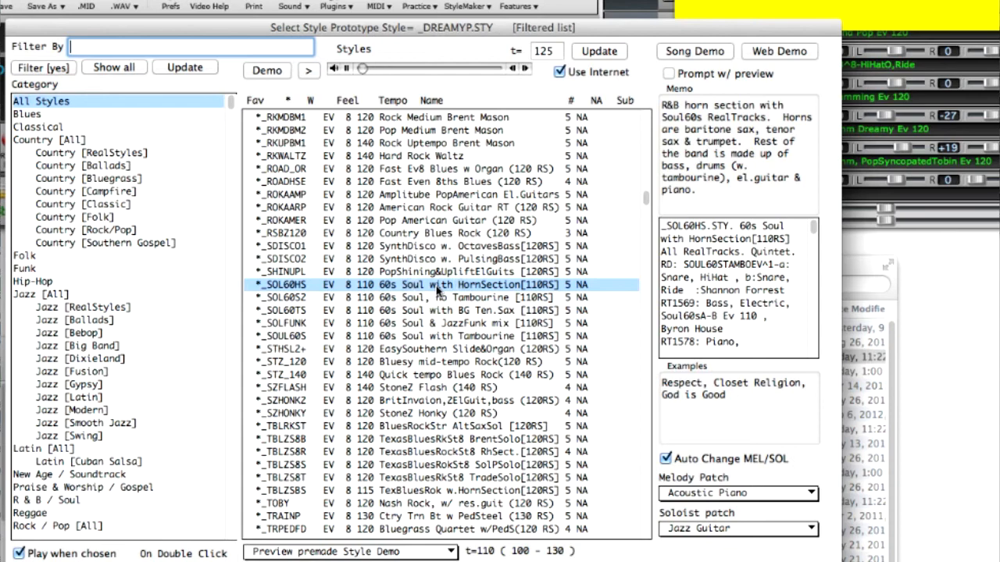
# Browse further down the filtered style list and preview the Highway 80s ev8 Classic Rock style
pyautogui.click(647, 499)
pyautogui.click(648, 499)
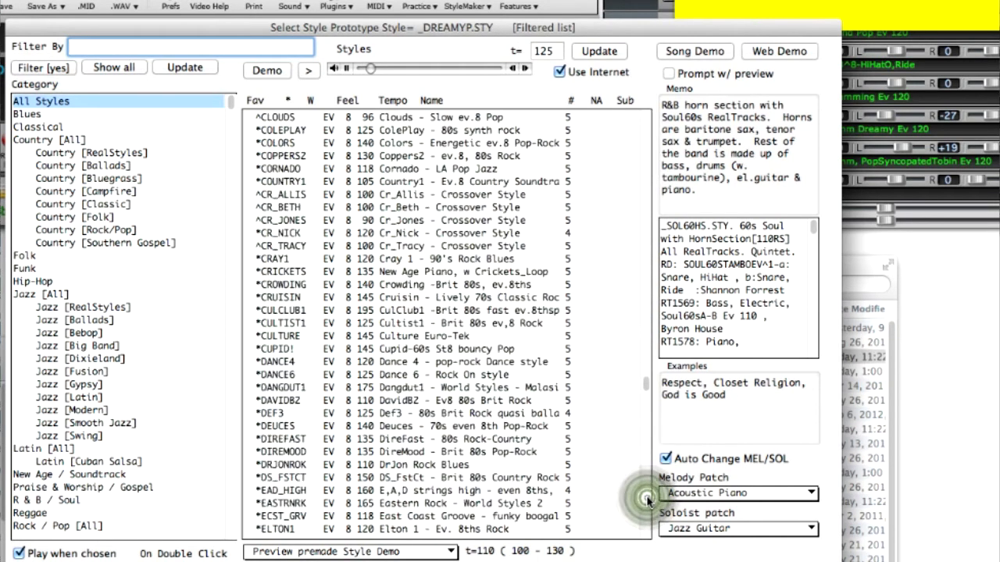
pyautogui.click(647, 499)
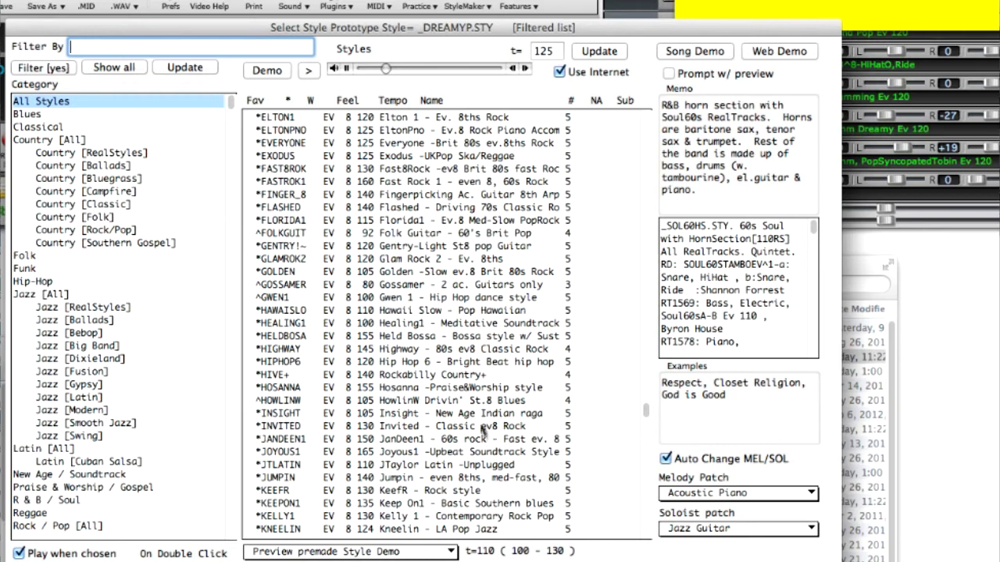
pyautogui.click(434, 353)
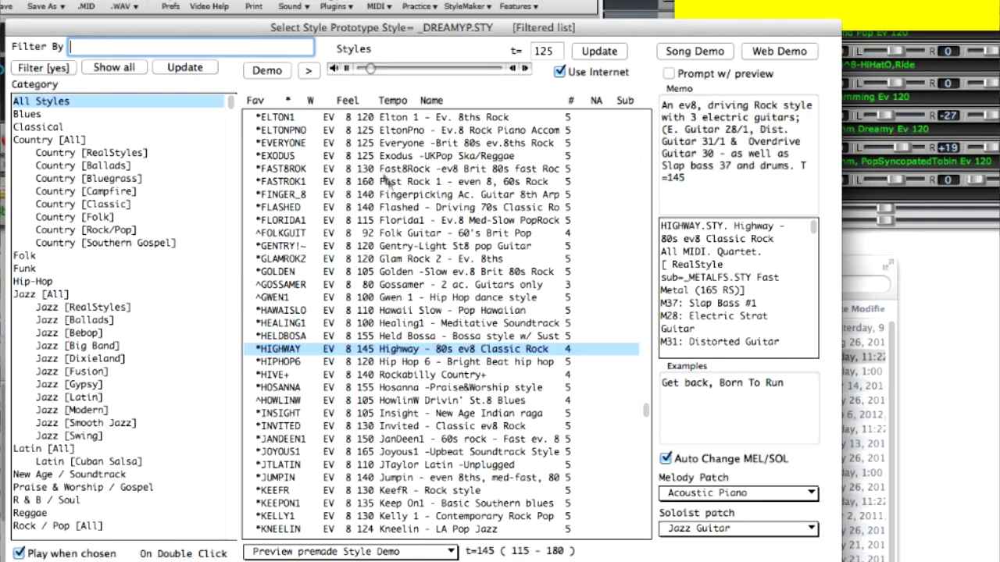
pyautogui.click(308, 71)
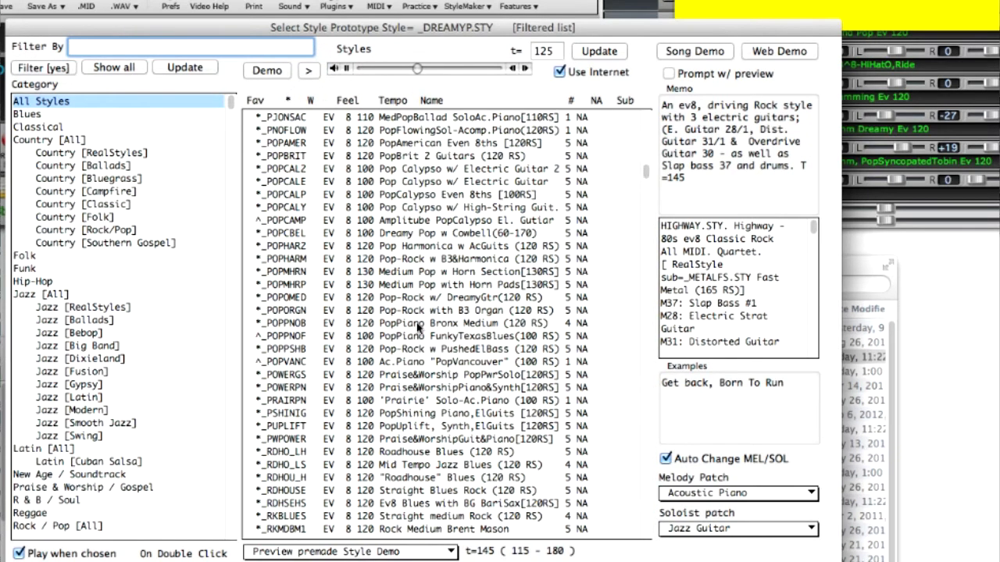
# Load the PopPiano Bronx Medium (120 RS) style into the song
pyautogui.click(418, 327)
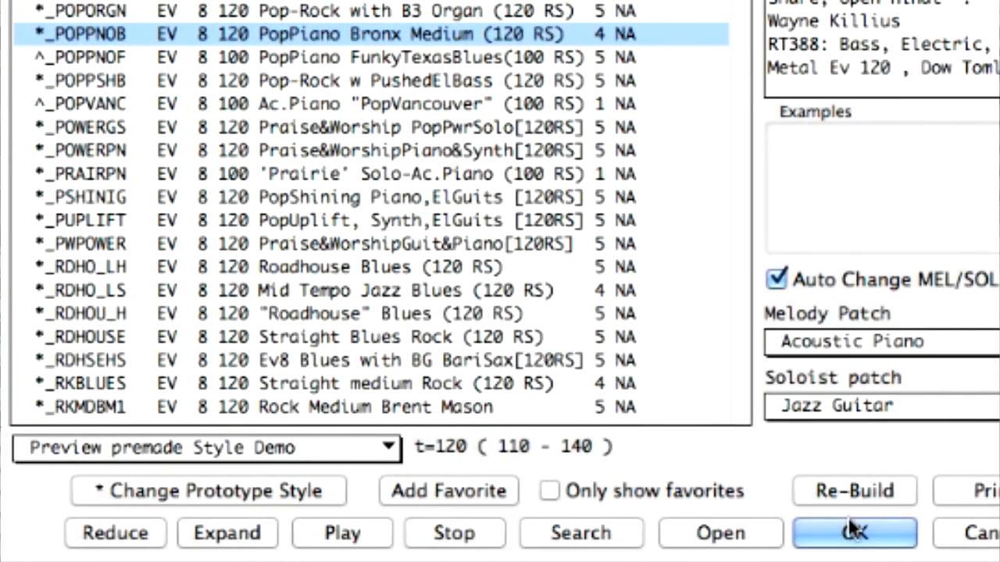
pyautogui.click(854, 531)
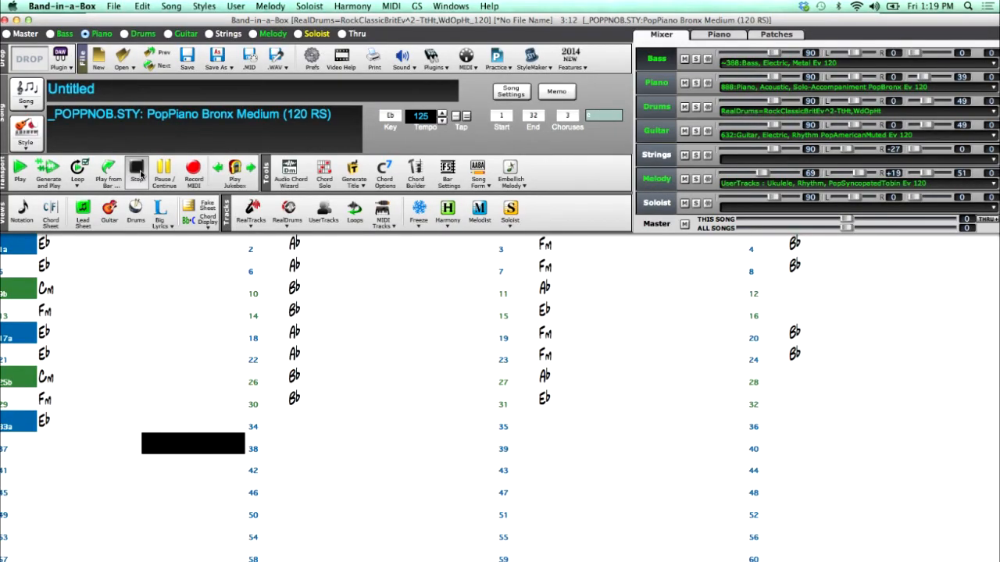
# Play the song with the Melody track soloed and set that track's volume to 78
pyautogui.click(20, 172)
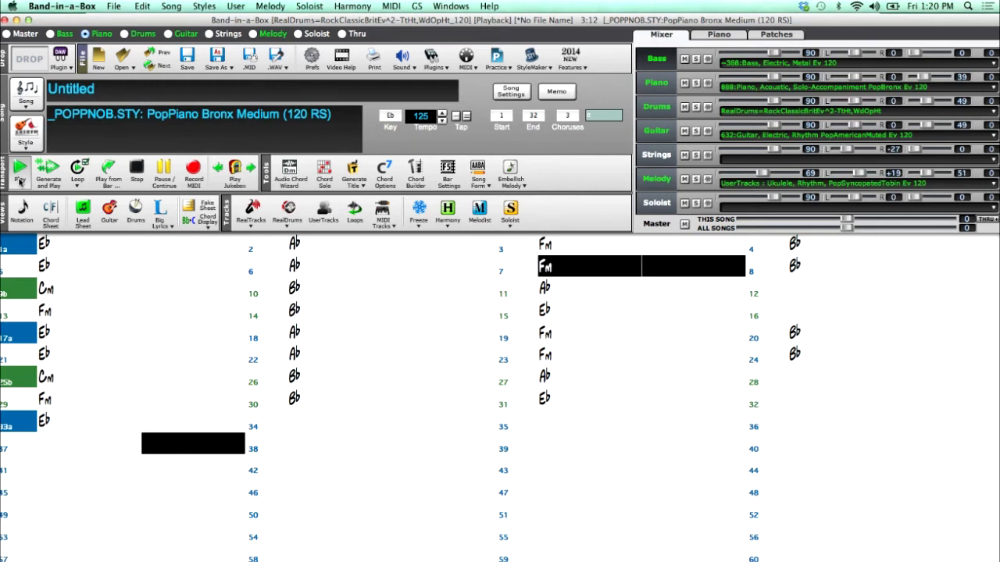
pyautogui.click(695, 179)
pyautogui.moveTo(762, 173); pyautogui.dragTo(769, 175)
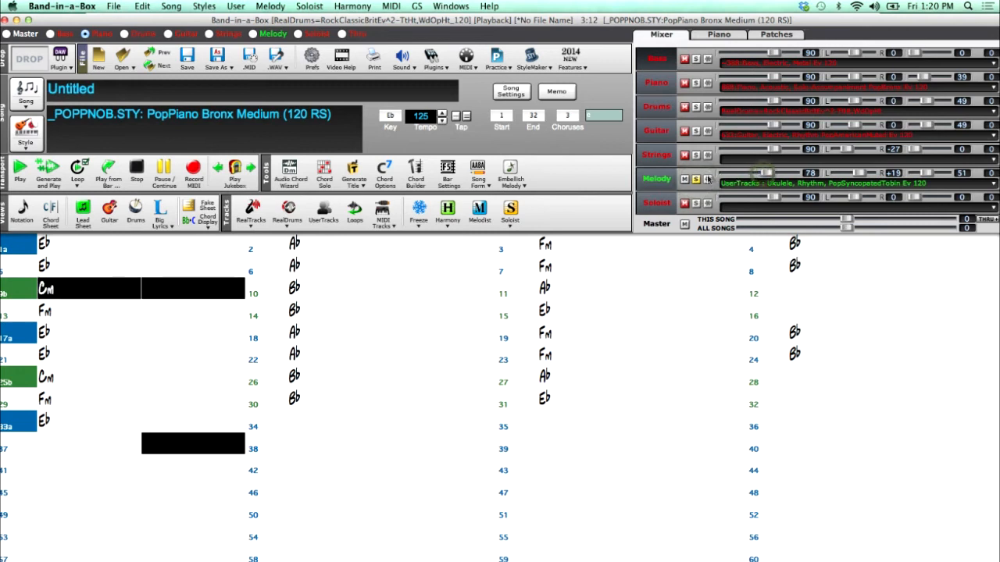
# Turn off the Melody track's solo so the full band plays, and lower the Melody volume slightly
pyautogui.click(696, 179)
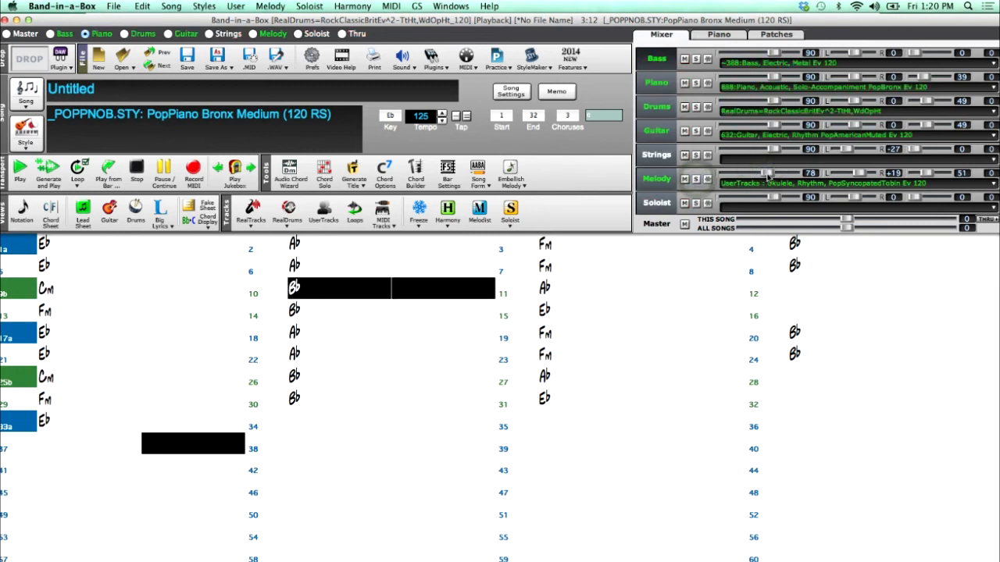
pyautogui.moveTo(769, 178); pyautogui.dragTo(765, 178)
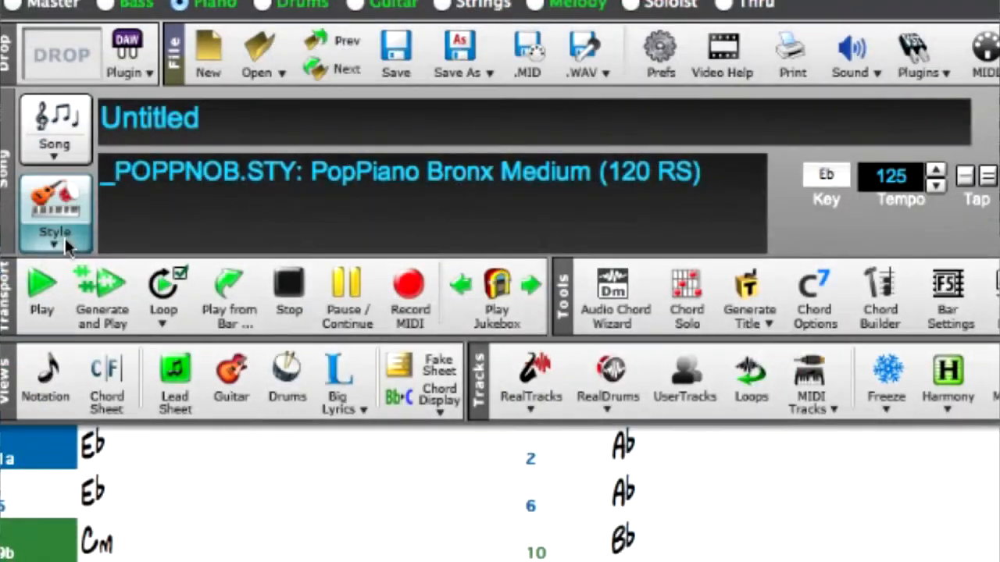
# Load the song demo for the PopPiano Bronx Medium style and generate it with the Ukulele, Rhythm, PopSyncopatedTobin Ev 120 UserTrack on Melody
pyautogui.click(66, 246)
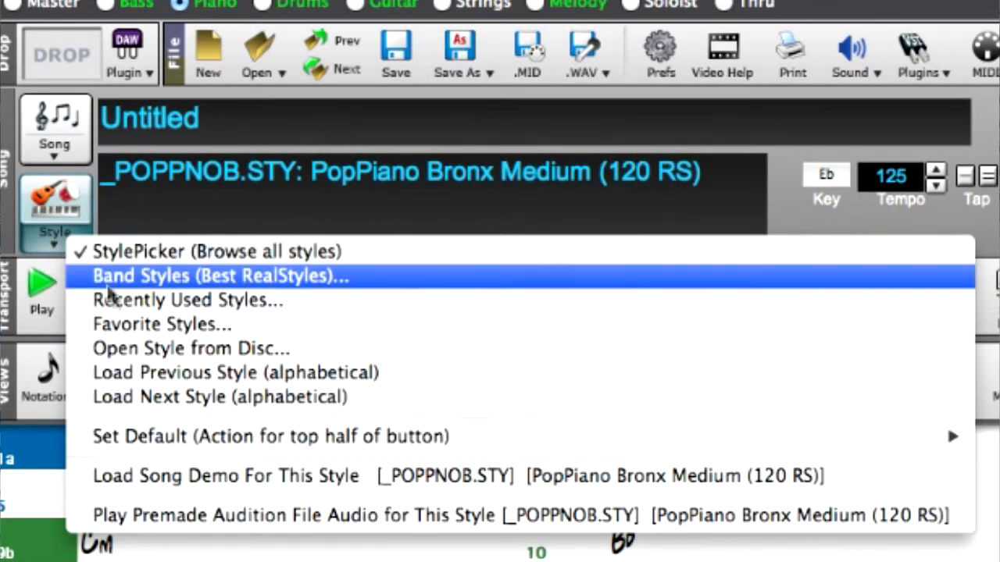
pyautogui.click(414, 478)
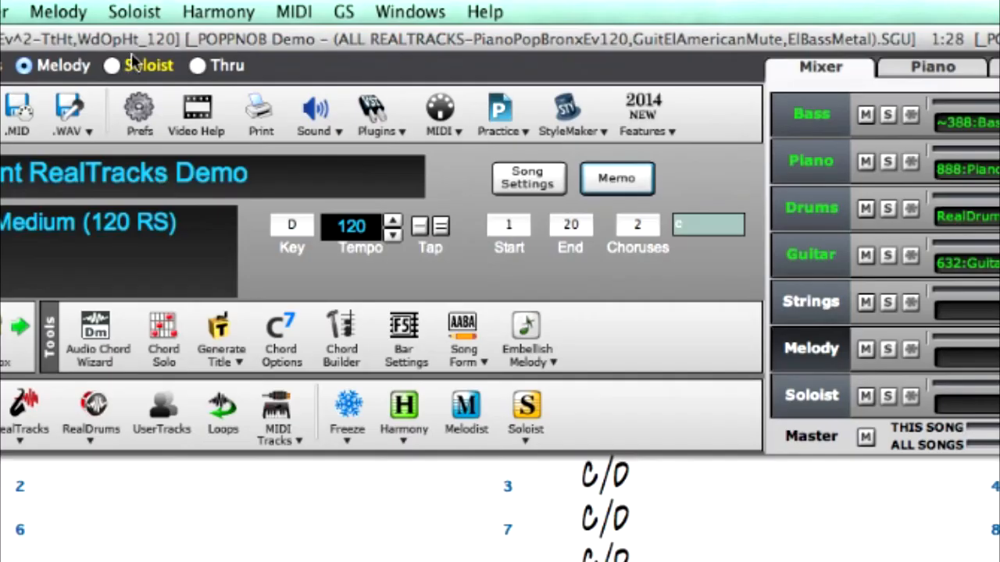
pyautogui.click(161, 420)
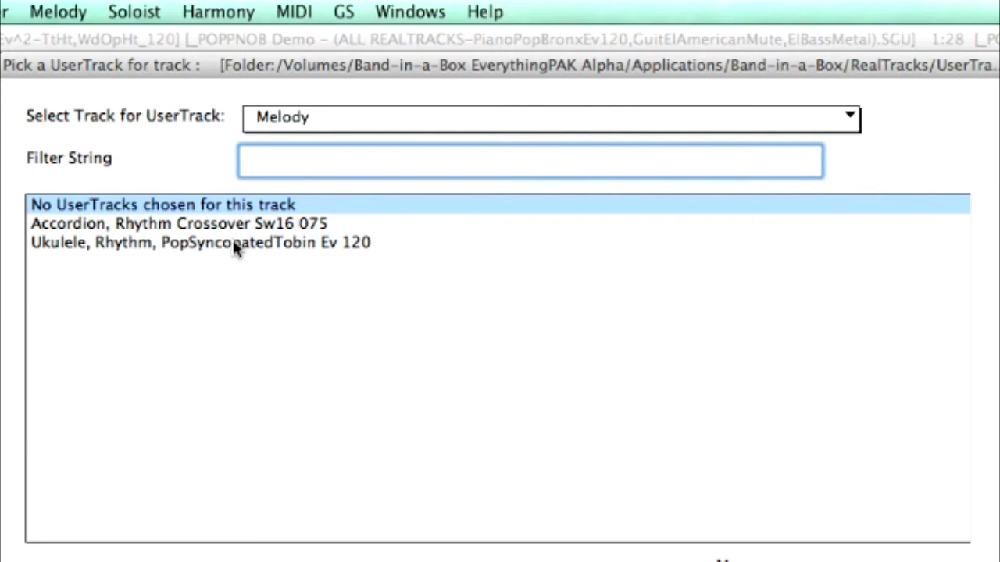
pyautogui.click(239, 245)
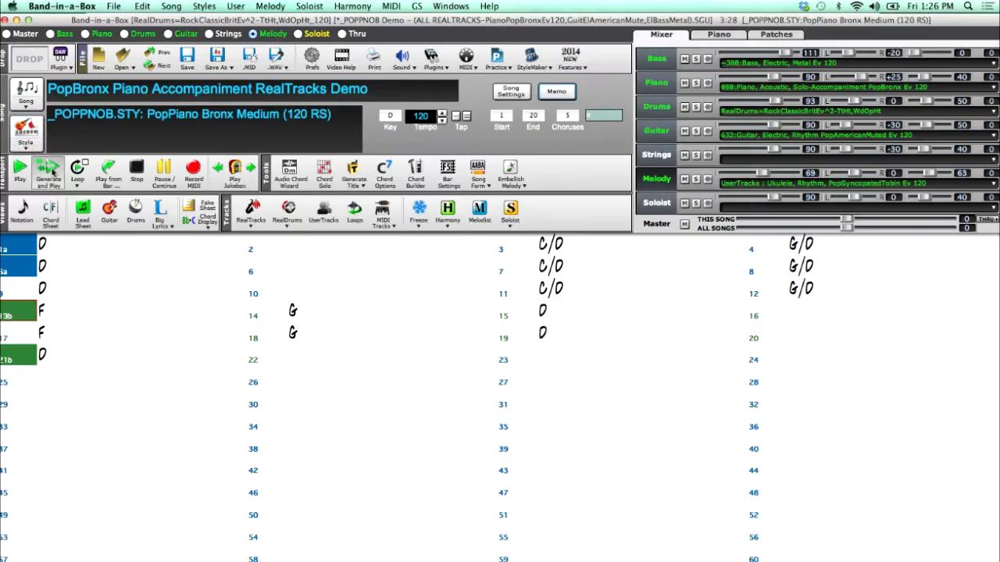
pyautogui.click(51, 171)
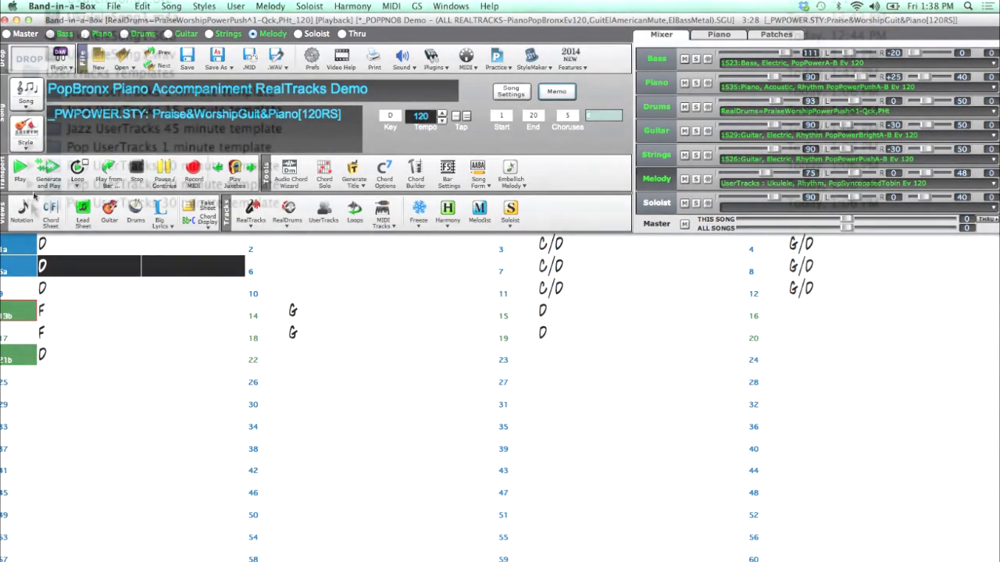
# Expand the Pop UserTracks 30 minute template folder and look through its song files
pyautogui.click(30, 203)
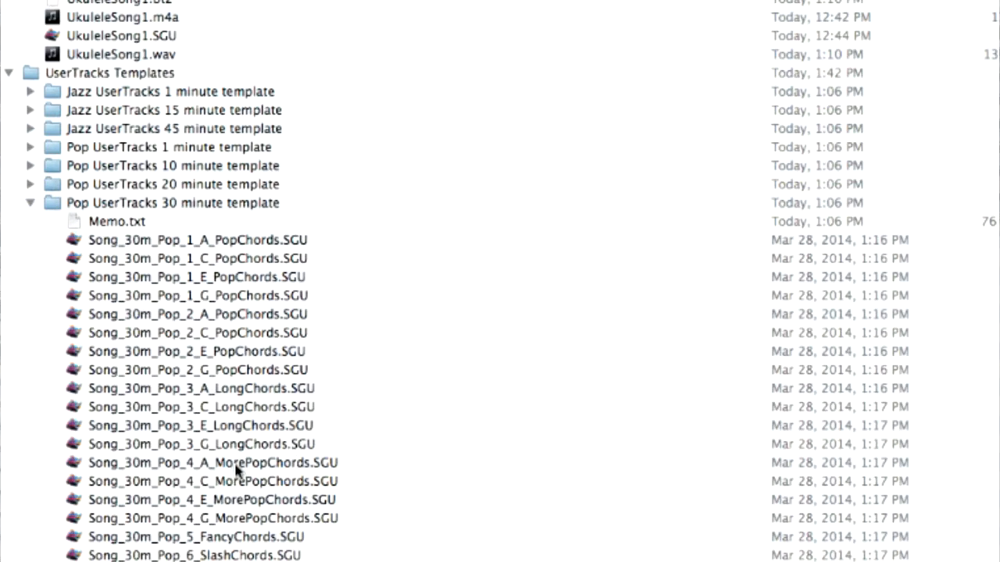
pyautogui.scroll(-1, 234, 469)
pyautogui.scroll(-2, 232, 469)
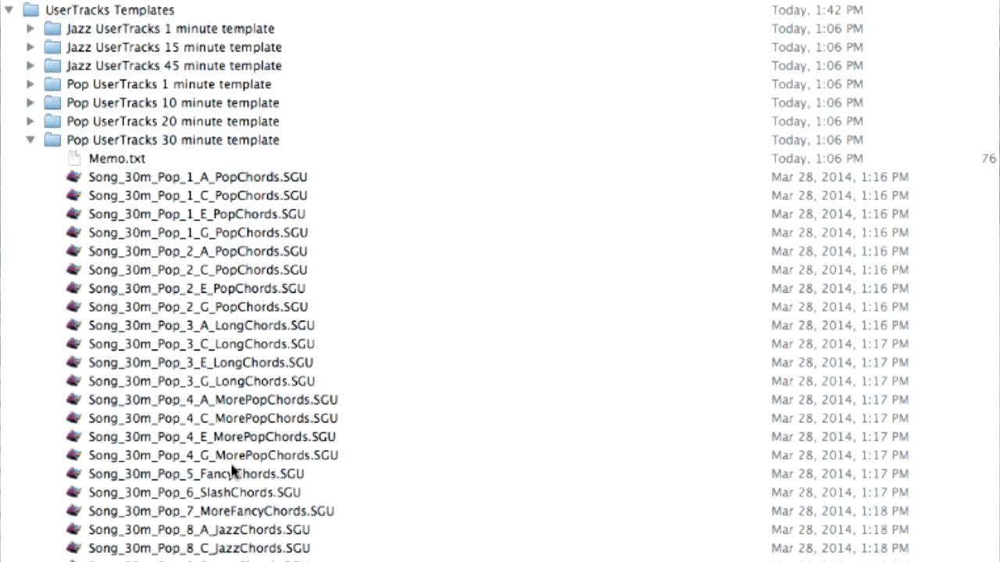
# Examine the UkuleleSong1 m4a, SGU, bt1, bt2 and wav files in the Ukulele, Rhythm, PopSyncopatedTobin Ev 120 folder
pyautogui.click(268, 212)
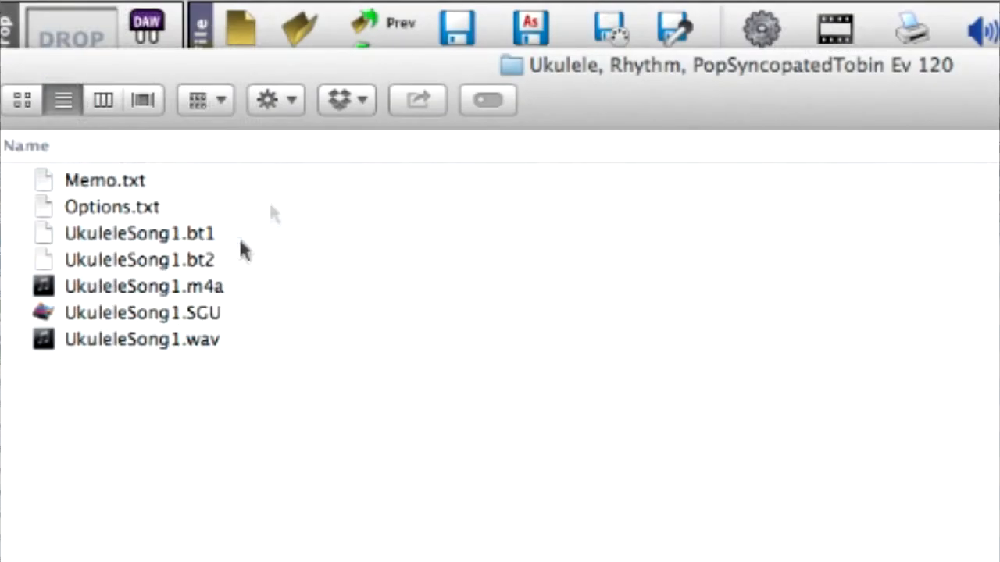
pyautogui.click(200, 284)
pyautogui.click(205, 313)
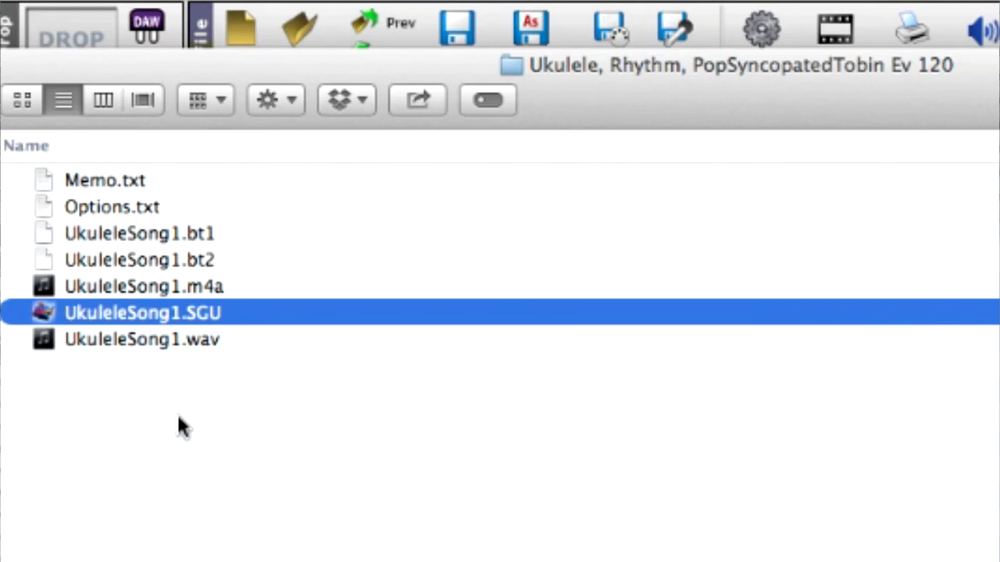
pyautogui.click(186, 231)
pyautogui.click(196, 262)
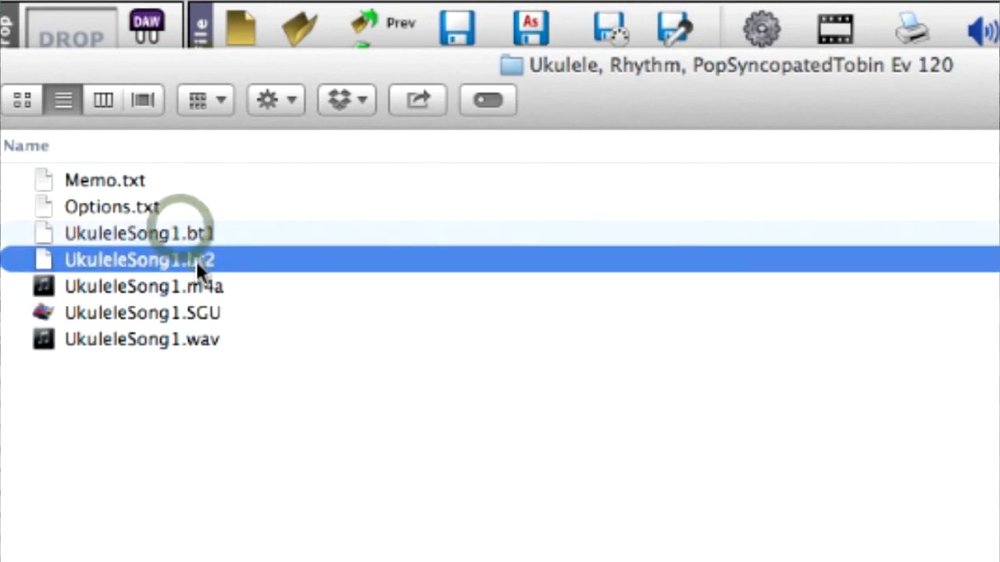
pyautogui.click(207, 341)
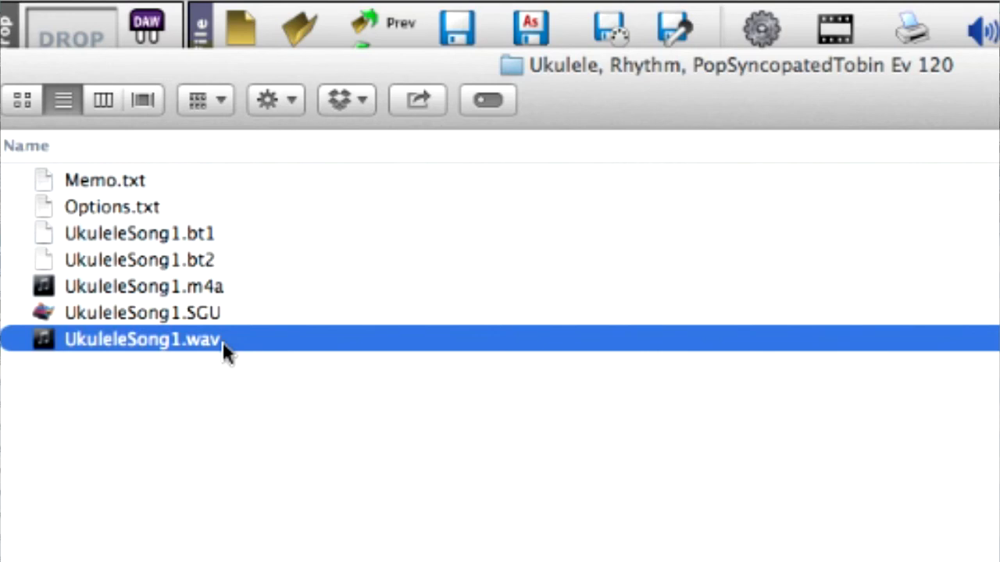
# Open Options.txt in the ukulele UserTrack folder, review its settings and close it
pyautogui.doubleClick(136, 206)
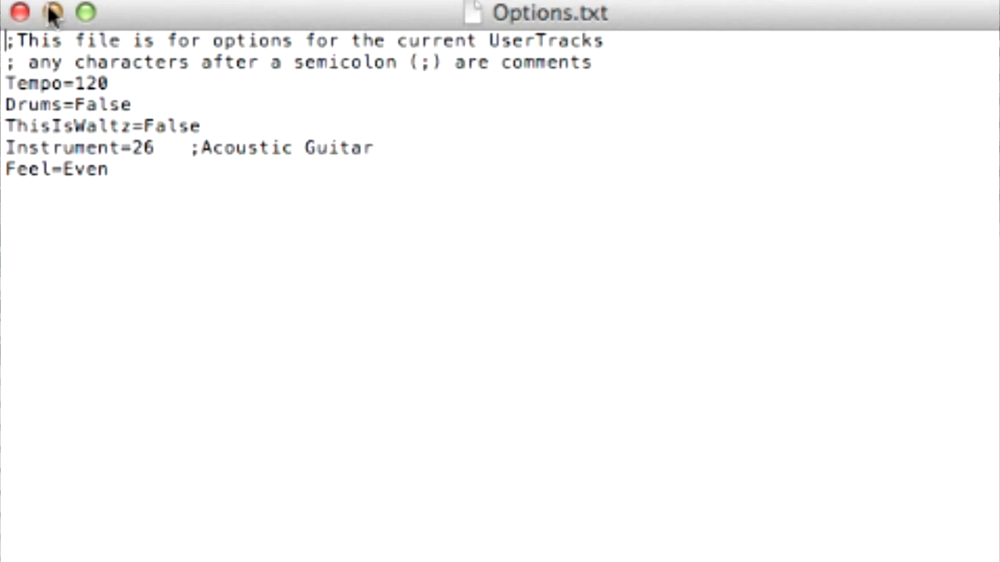
pyautogui.click(22, 11)
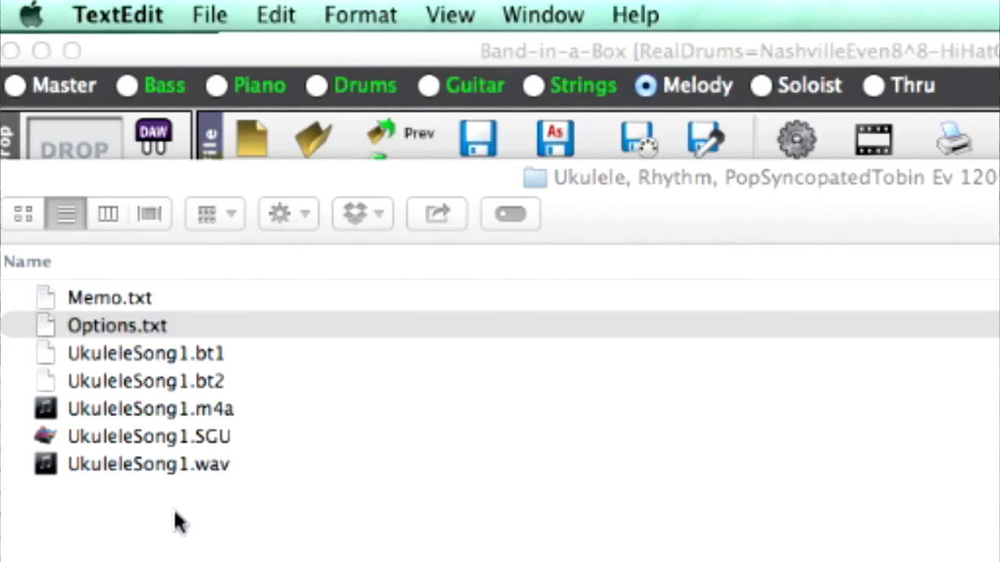
# Replace the text of Memo.txt with "Simple strumming pop ukulele with slight syncopation.", save the file and close it
pyautogui.doubleClick(109, 298)
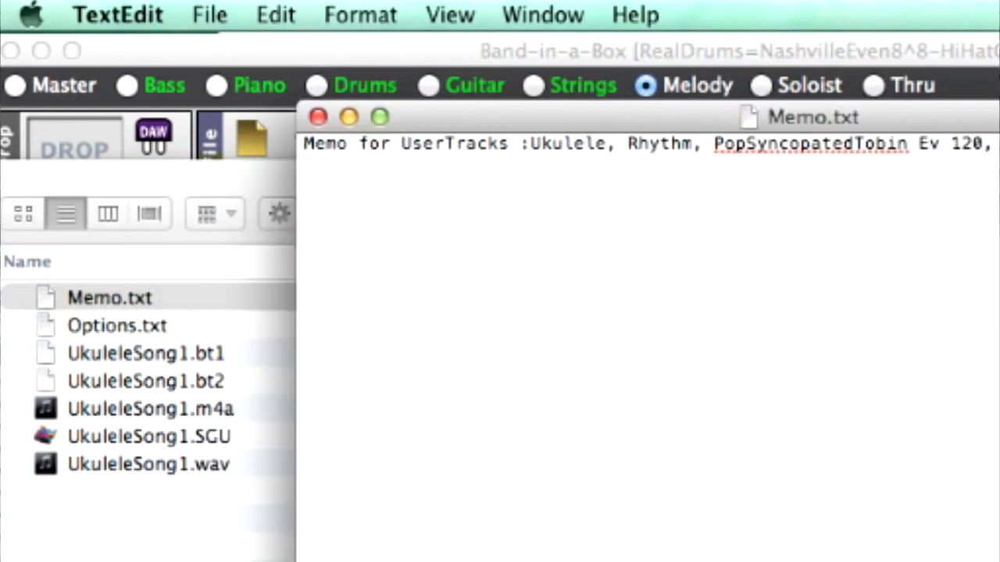
pyautogui.press('super+a')
pyautogui.write('Simple strumming pop ukulele with')
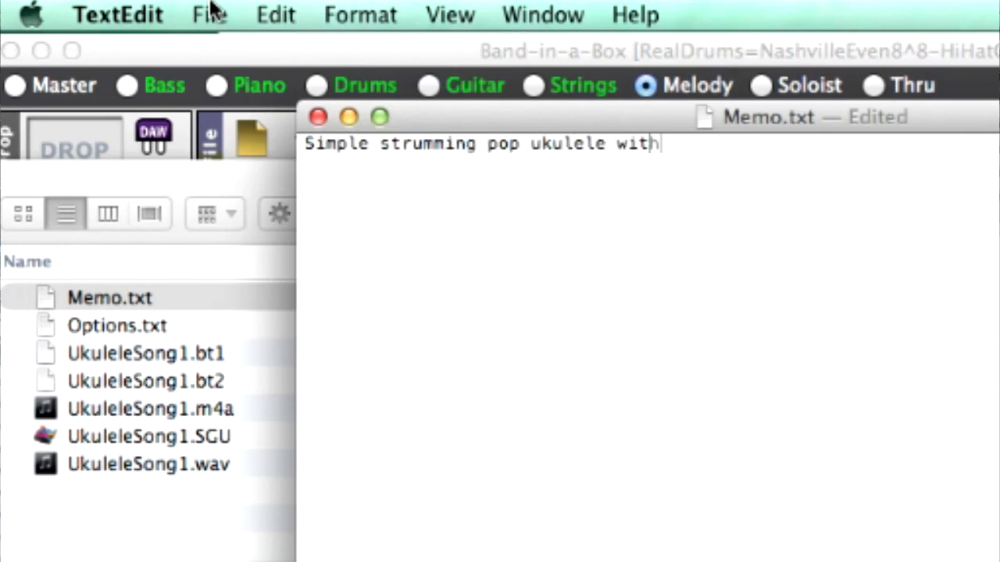
pyautogui.write(' slight syncopation.')
pyautogui.click(211, 14)
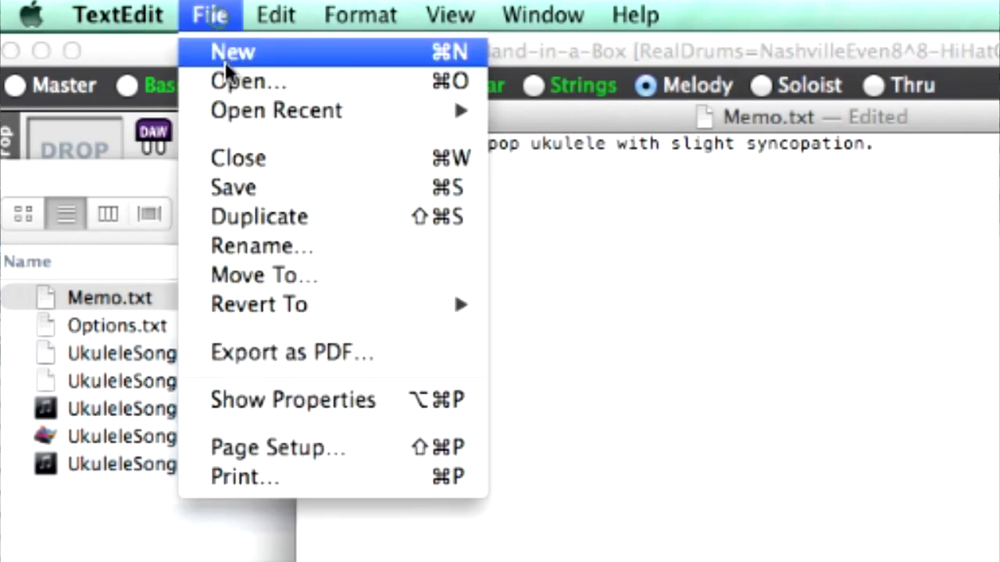
pyautogui.click(257, 195)
pyautogui.click(317, 117)
pyautogui.click(320, 119)
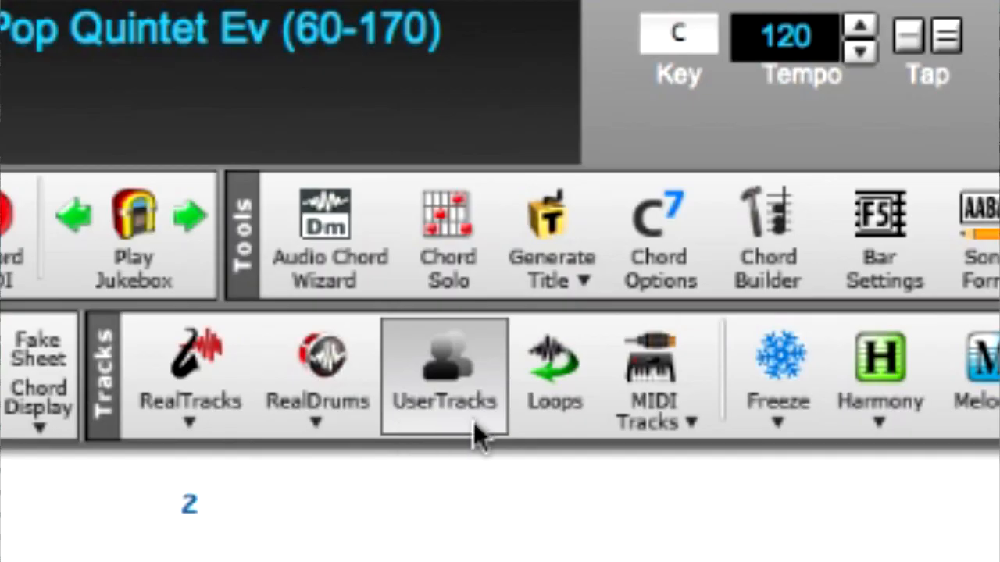
# Choose the Ukulele, Rhythm, PopSyncopatedTobin Ev 120 UserTrack for the Melody track
pyautogui.click(462, 408)
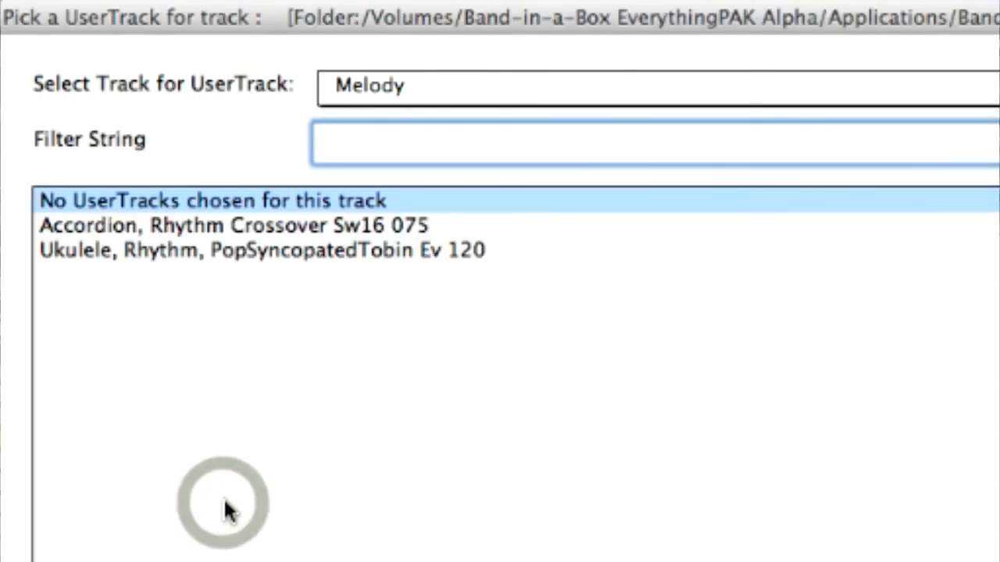
pyautogui.click(148, 256)
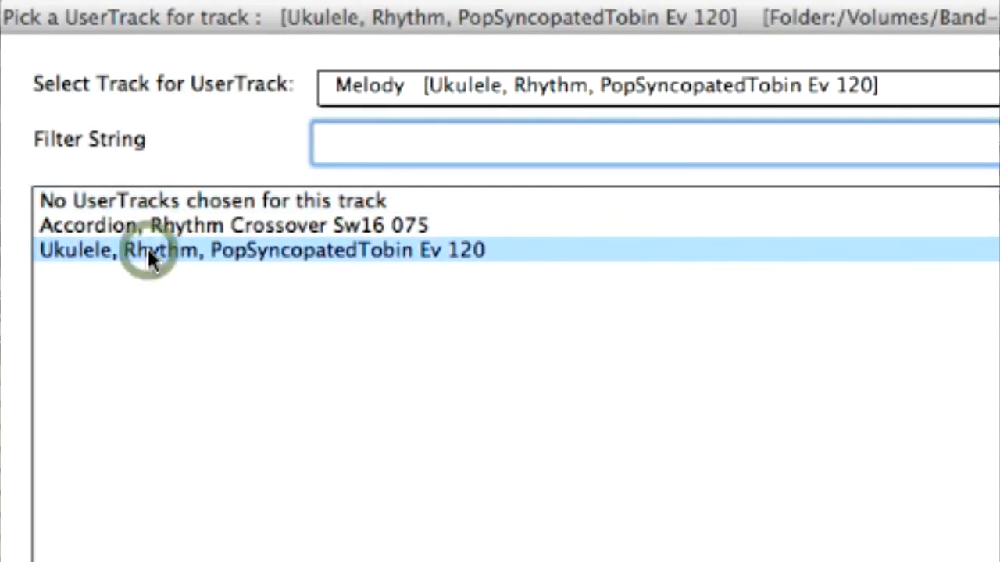